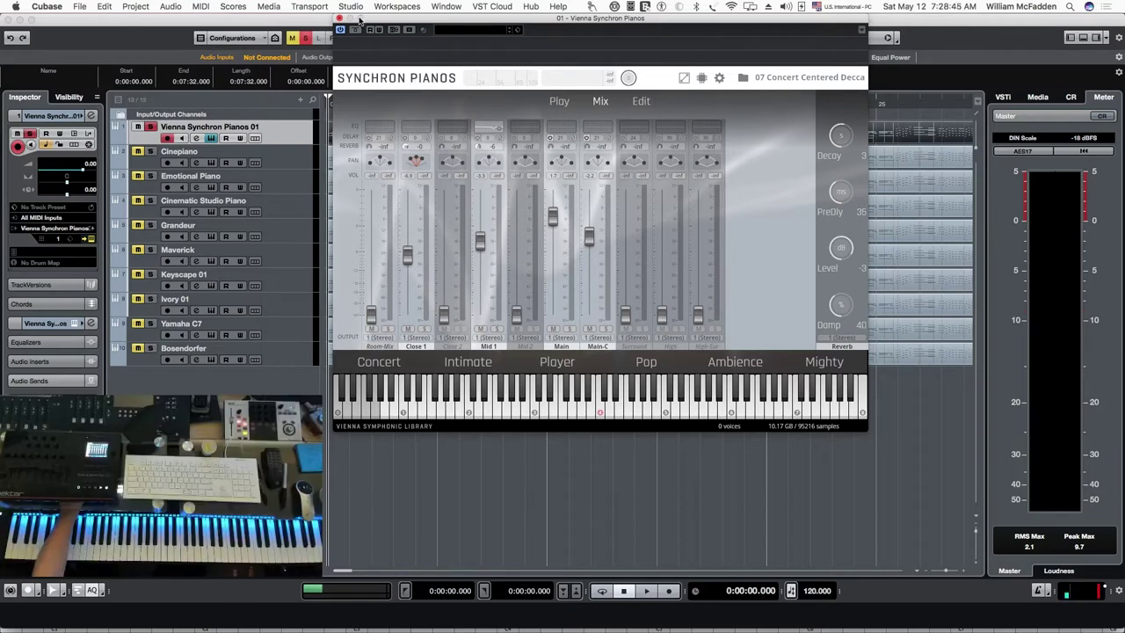
# Move the Synchron Pianos window below the project toolbar and audition the Vienna Synchron Pianos 01 track, returning the cursor to the project start.
pyautogui.moveTo(382, 17); pyautogui.dragTo(365, 184)
pyautogui.click(366, 197)
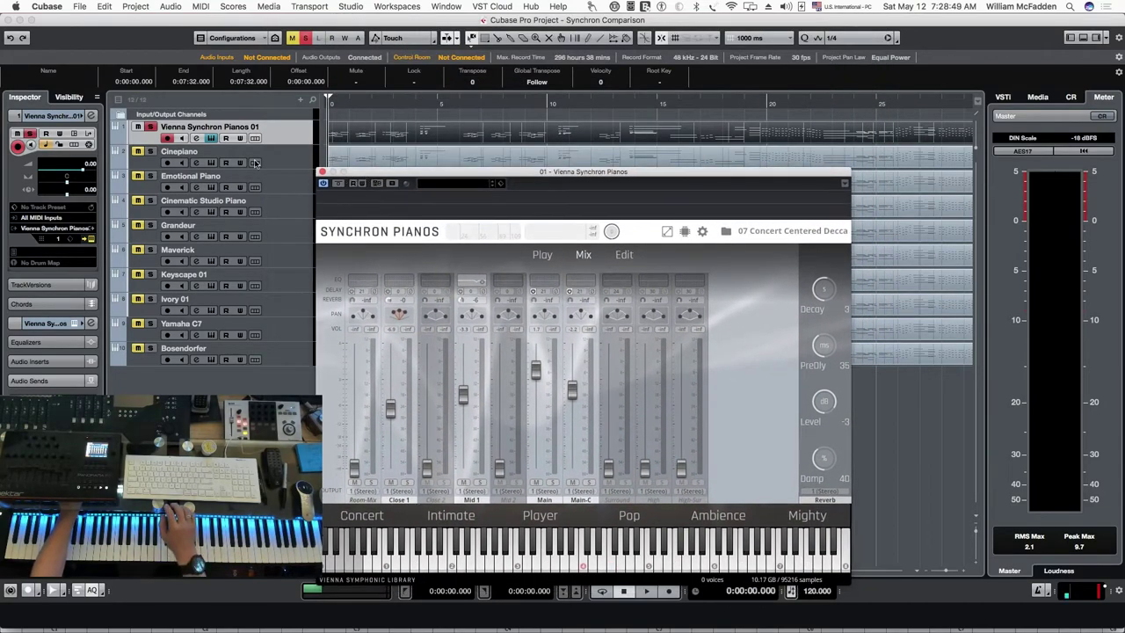
pyautogui.moveTo(378, 172); pyautogui.dragTo(381, 103)
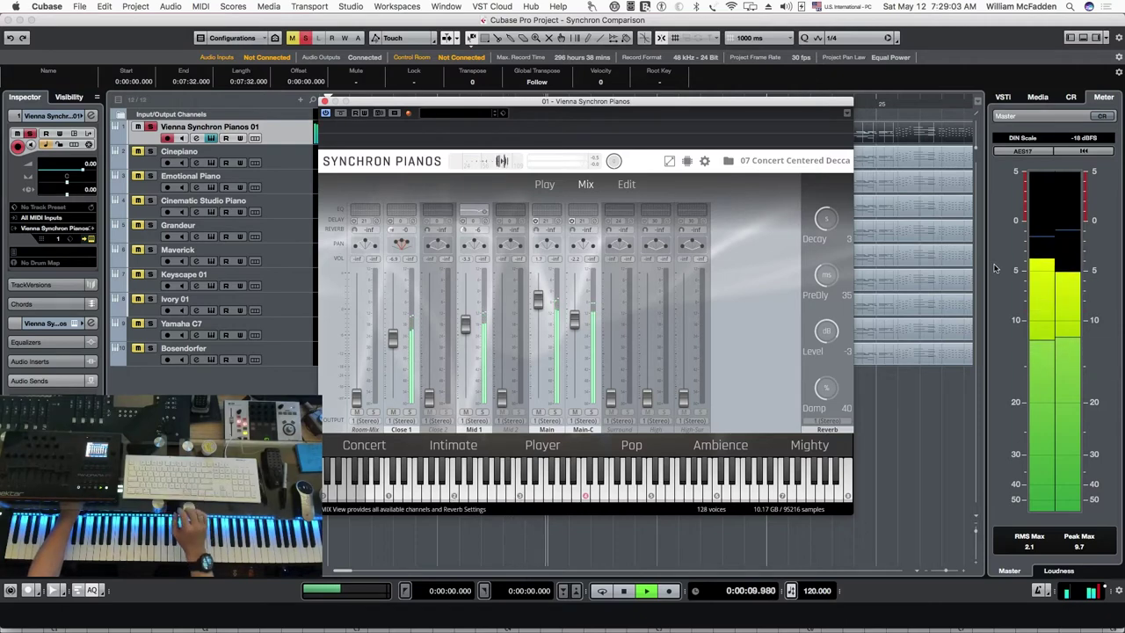
pyautogui.press('space')
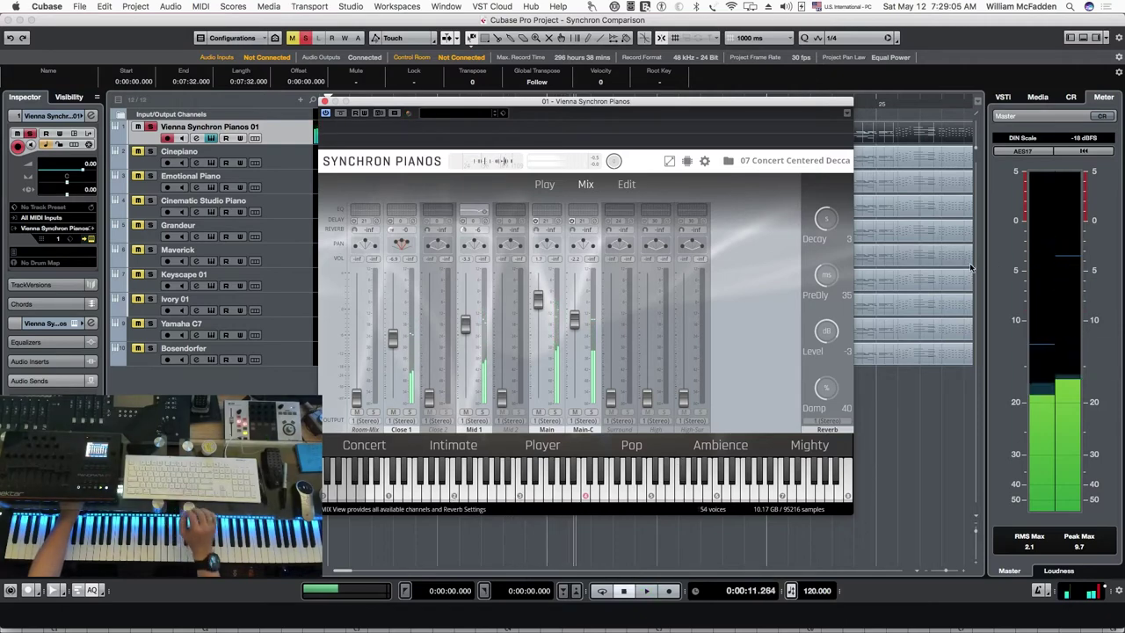
pyautogui.press('Home')
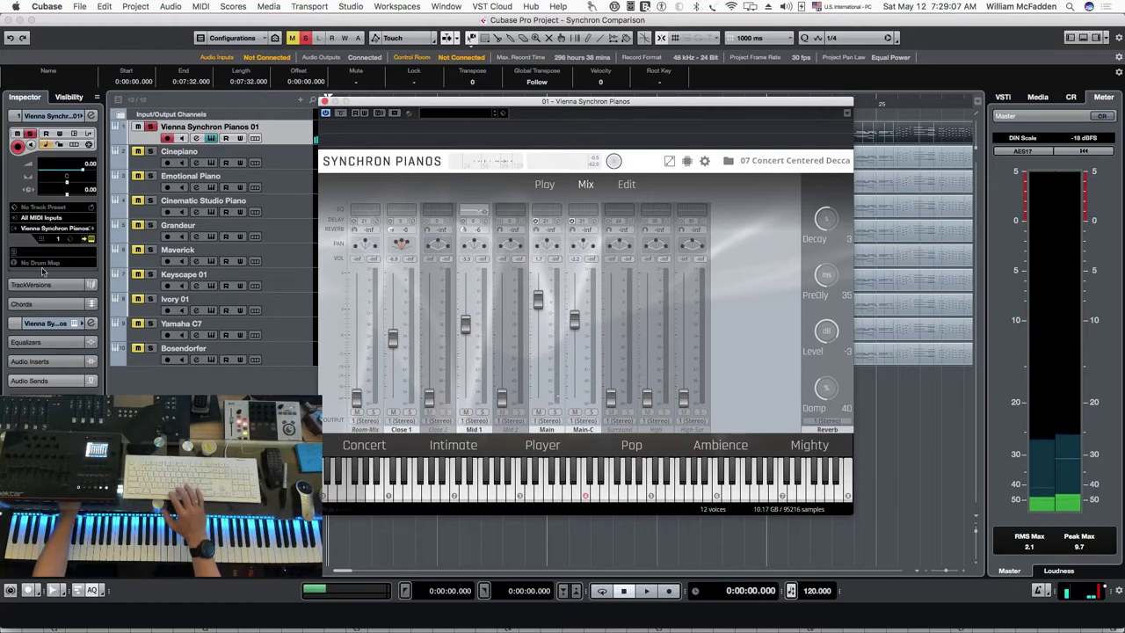
# Audition the Cinepiano track from the project start for about 11 seconds, then return the cursor to the start.
pyautogui.click(273, 162)
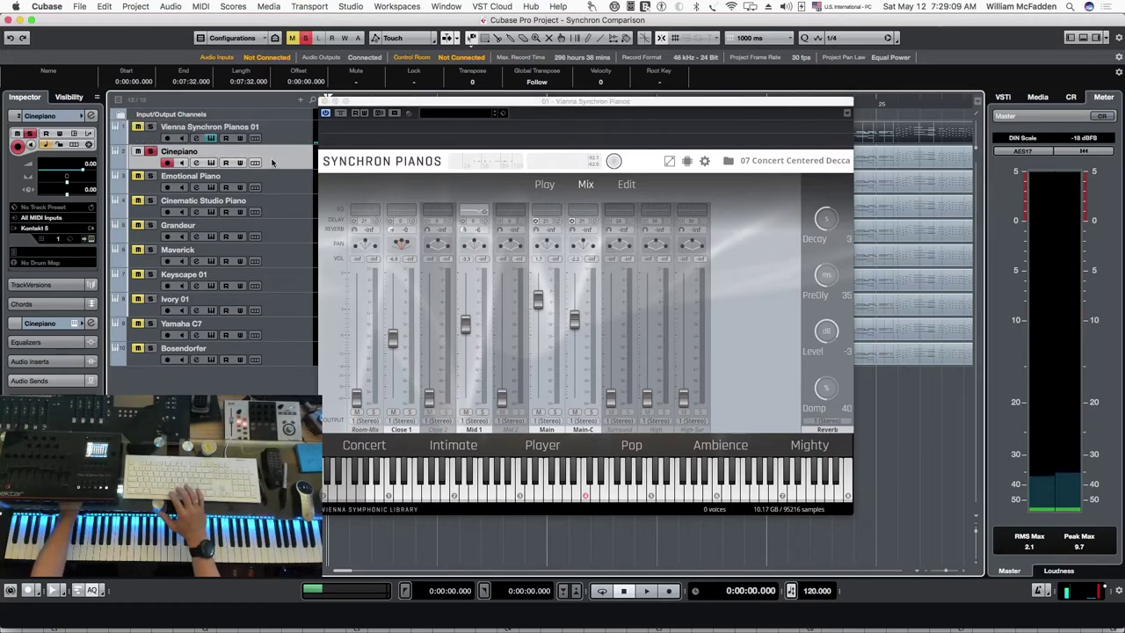
pyautogui.press('space')
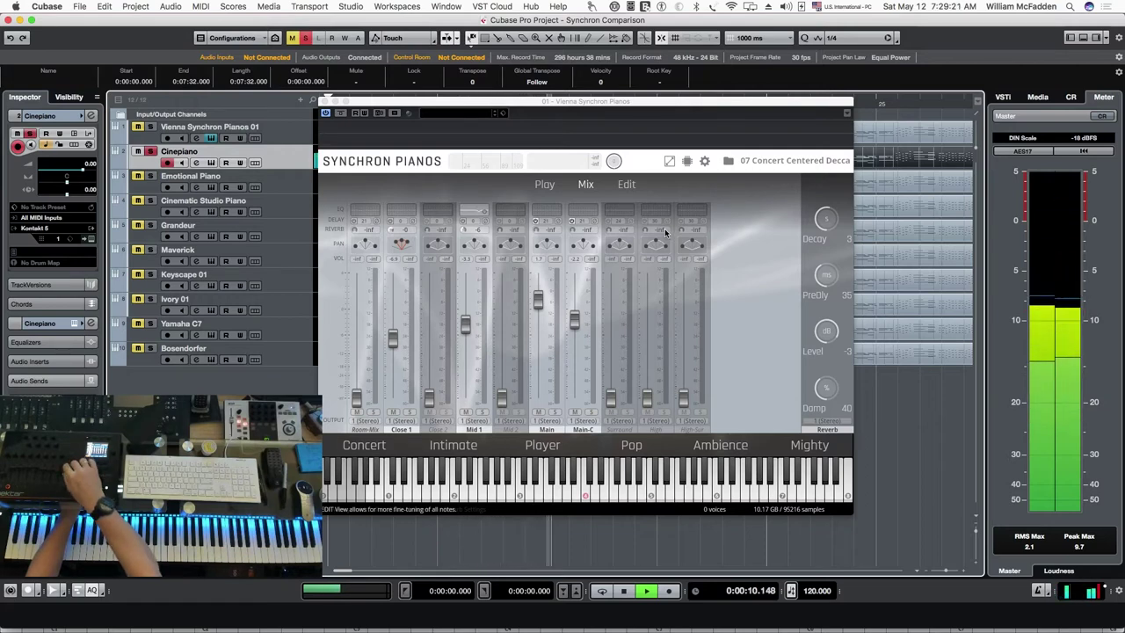
pyautogui.press('space')
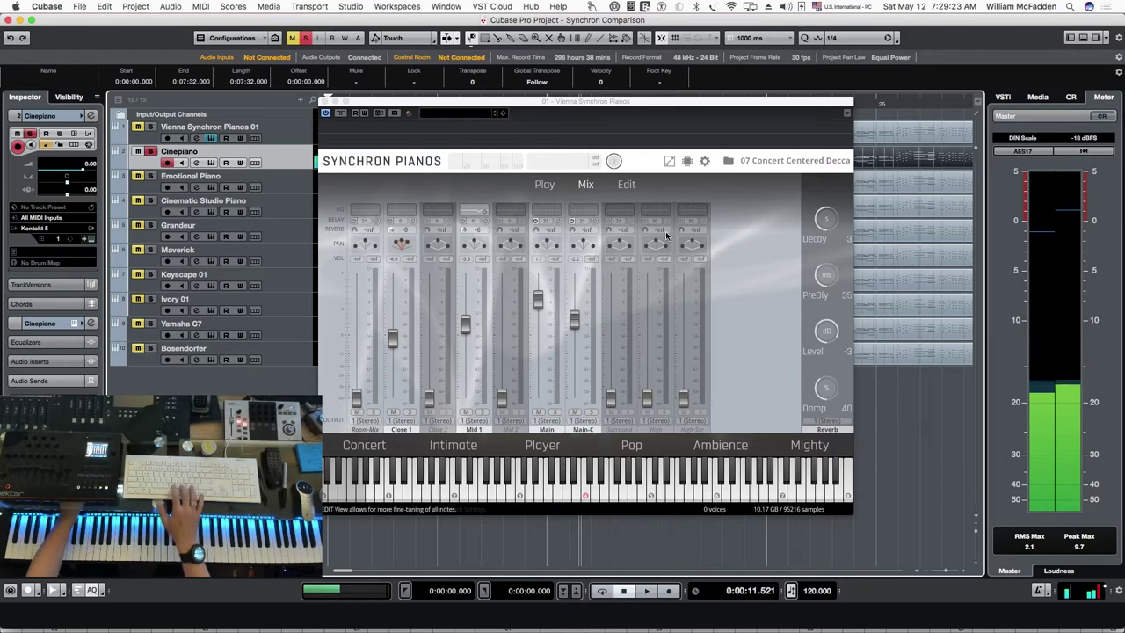
pyautogui.press('Home')
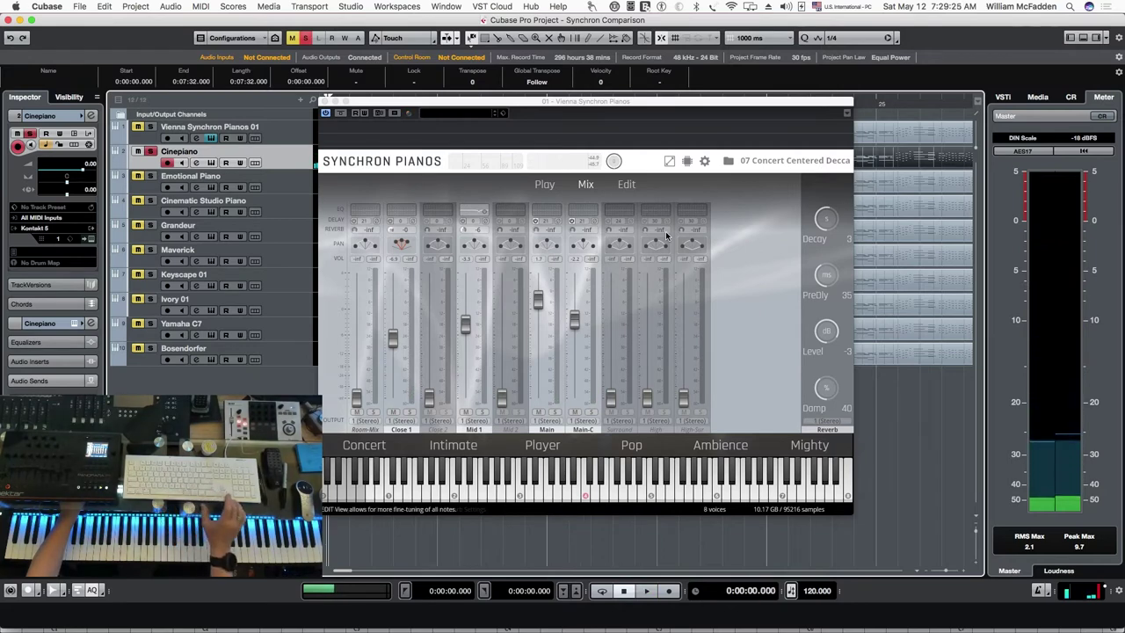
# Audition the Keyscape 01 track from the project start for about 11 seconds, then return the cursor to the start.
pyautogui.press('Down')
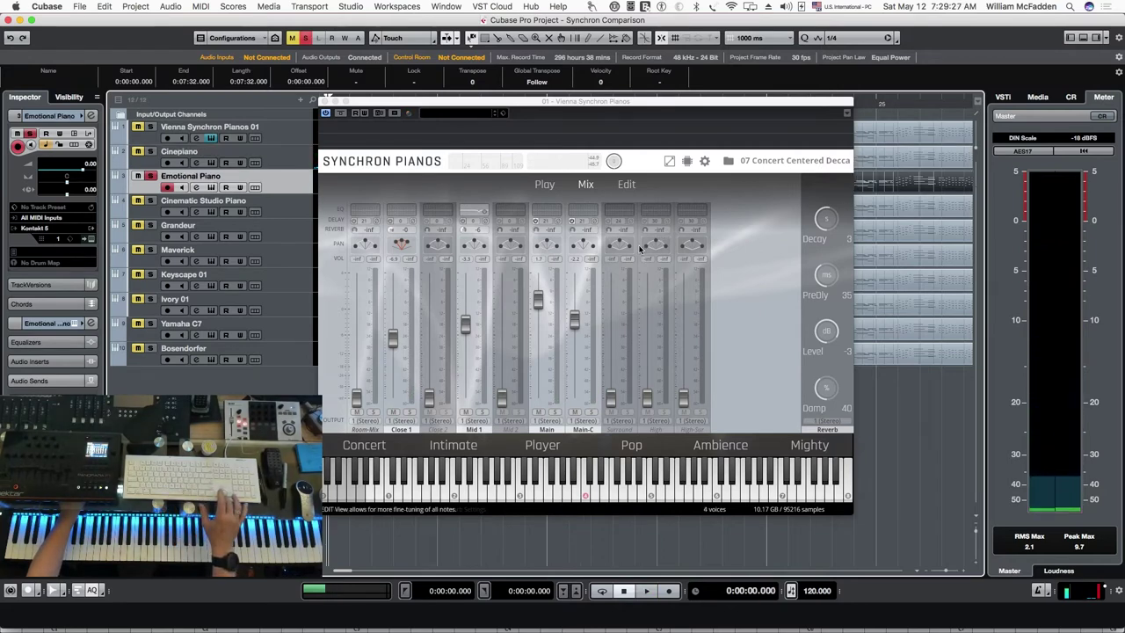
pyautogui.press('Down')
pyautogui.press('Down')
pyautogui.press('Down')
pyautogui.press('Down')
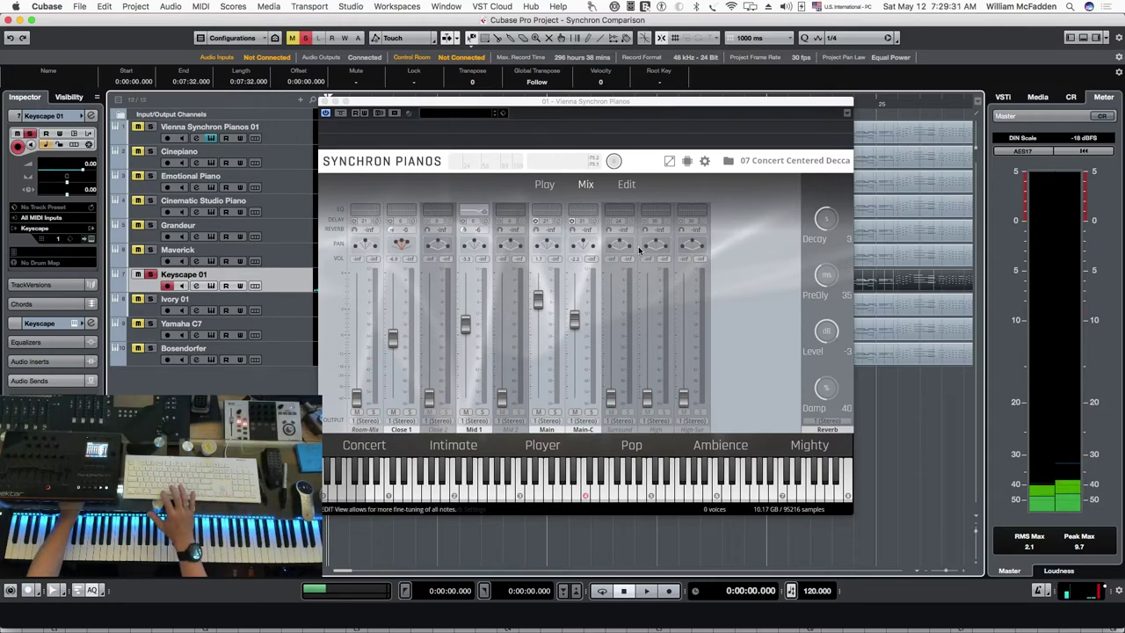
pyautogui.press('space')
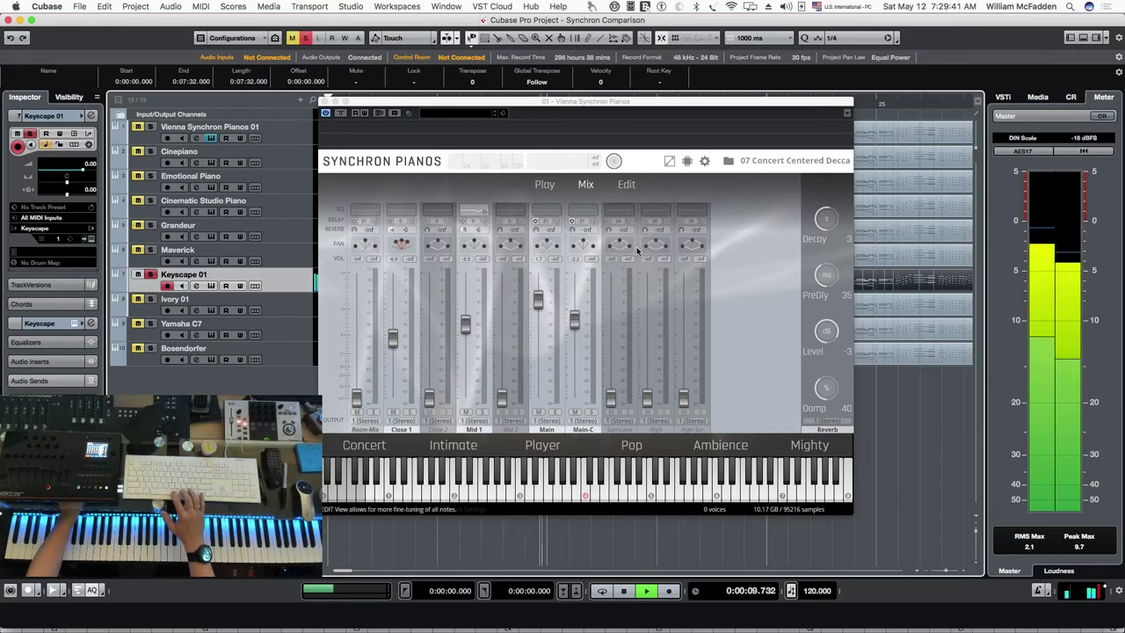
pyautogui.press('space')
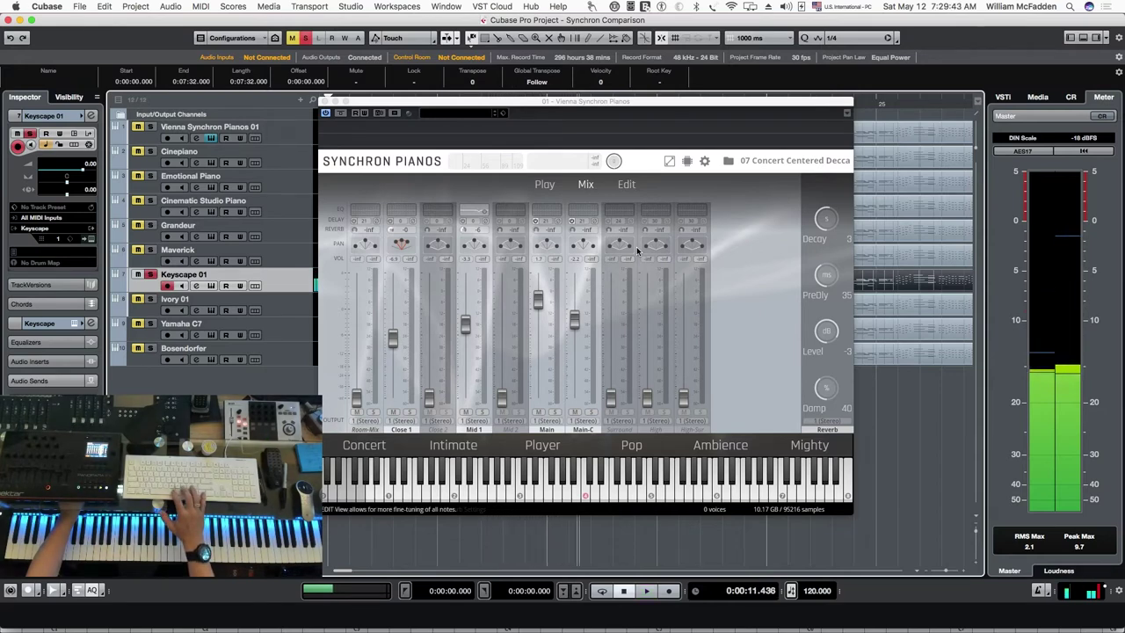
pyautogui.press('Home')
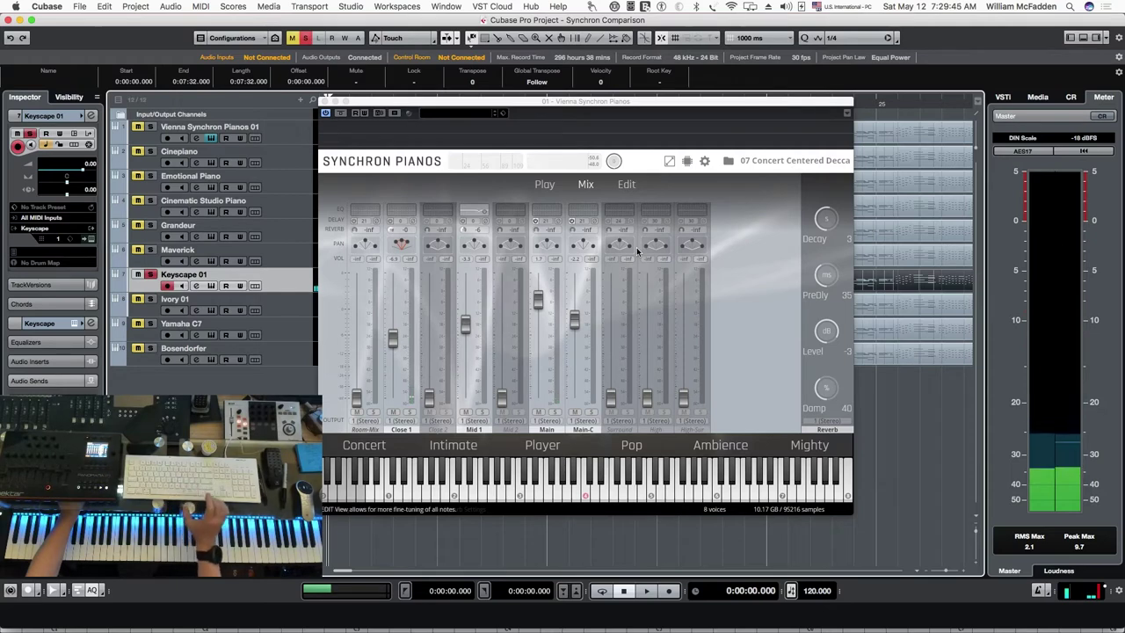
# Audition the Ivory 01 track from the project start and stop playback after about 11 seconds.
pyautogui.press('Down')
pyautogui.press('space')
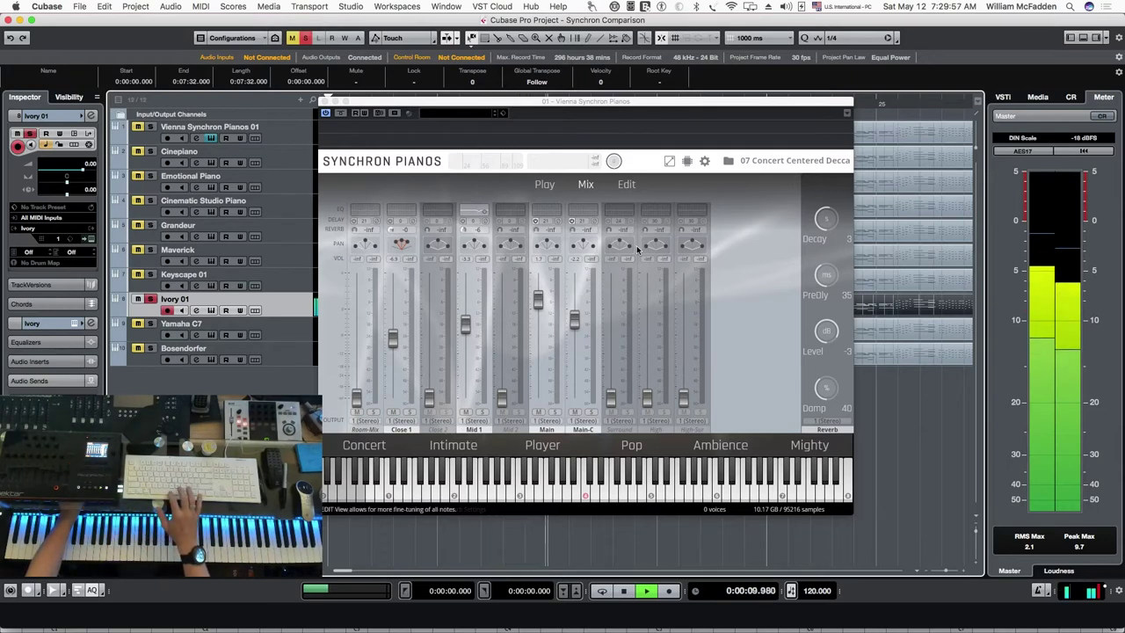
pyautogui.press('space')
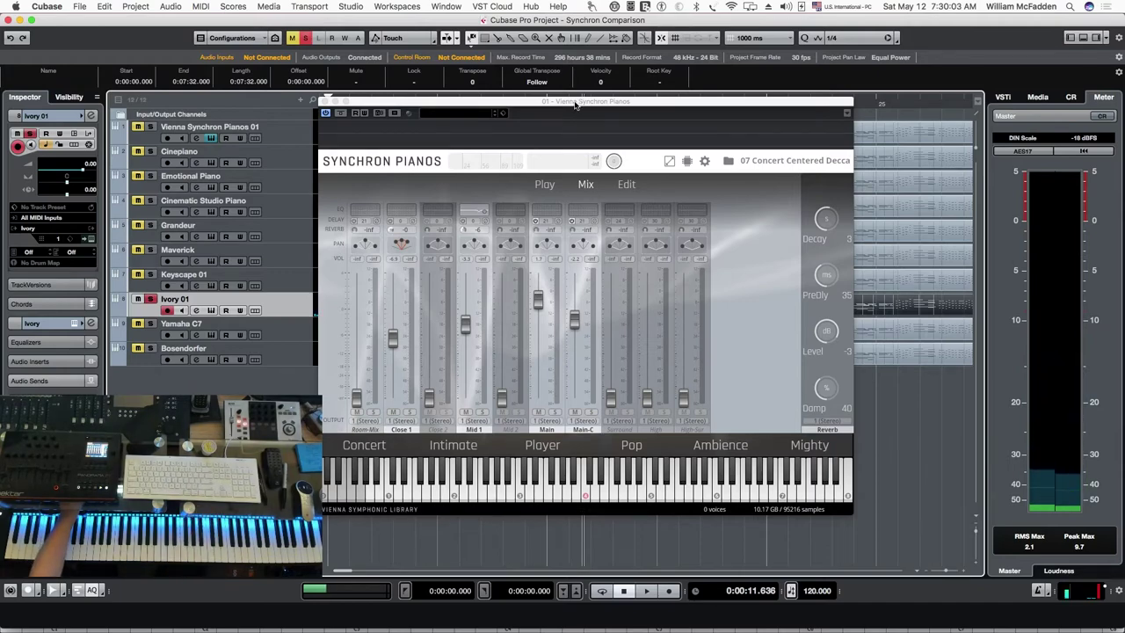
# Select the Vienna Synchron Pianos 01 track for live playing and move its plug-in window up just beneath the menu bar.
pyautogui.moveTo(575, 104); pyautogui.dragTo(590, 44)
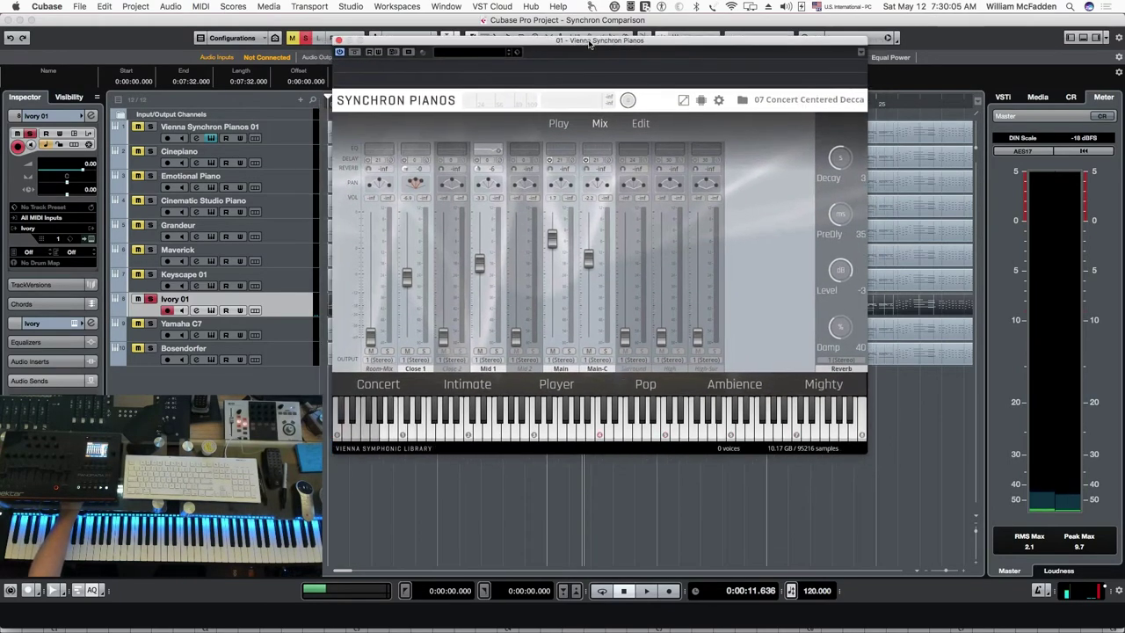
pyautogui.click(283, 134)
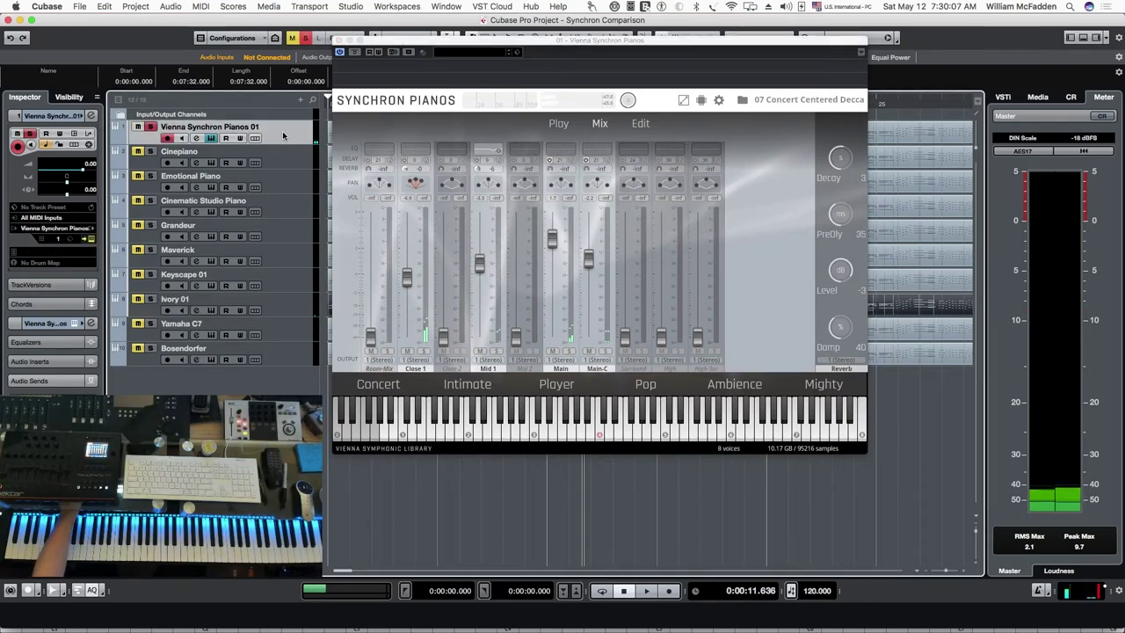
pyautogui.moveTo(469, 41); pyautogui.dragTo(463, 17)
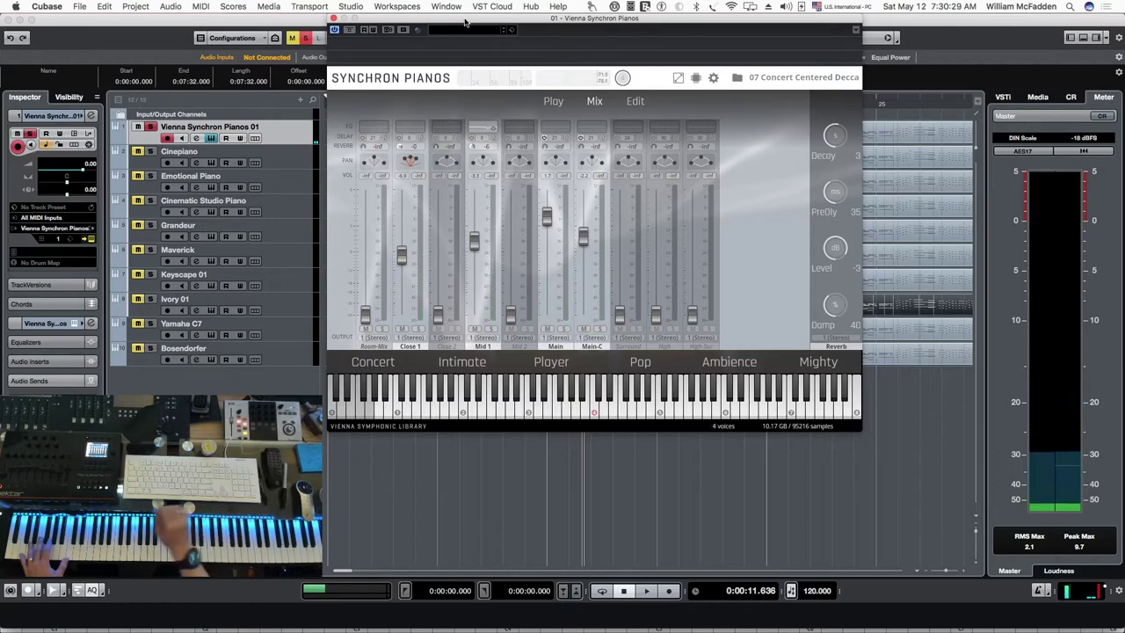
# Compare Cinepiano and Emotional Piano with Vienna Synchron Pianos 01 in live playing, returning to the Vienna track after each.
pyautogui.click(295, 160)
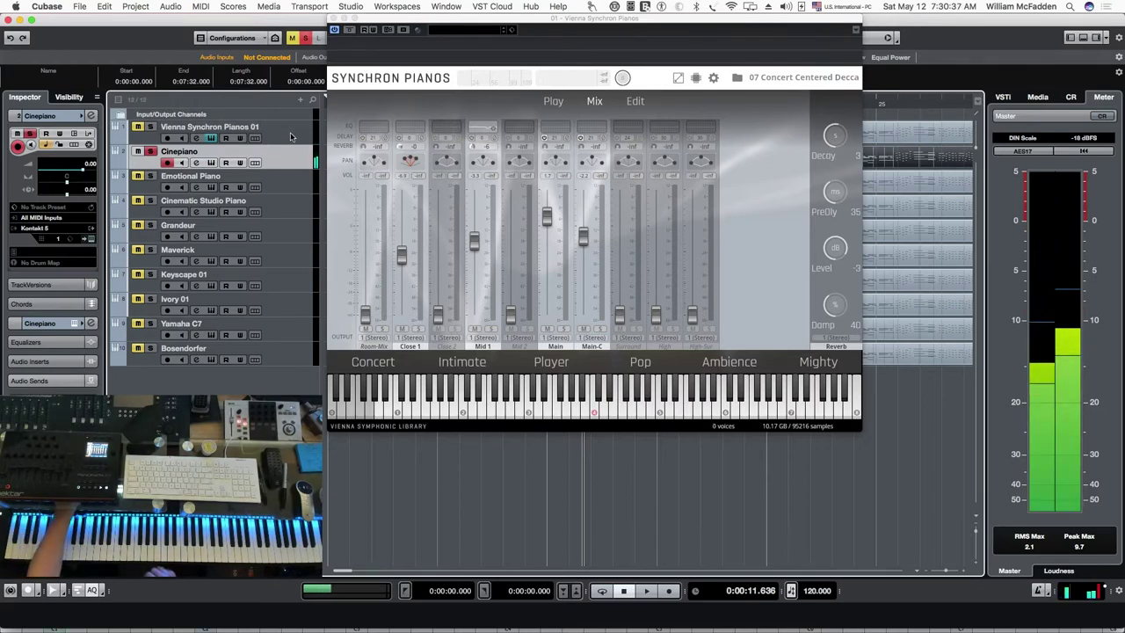
pyautogui.click(291, 136)
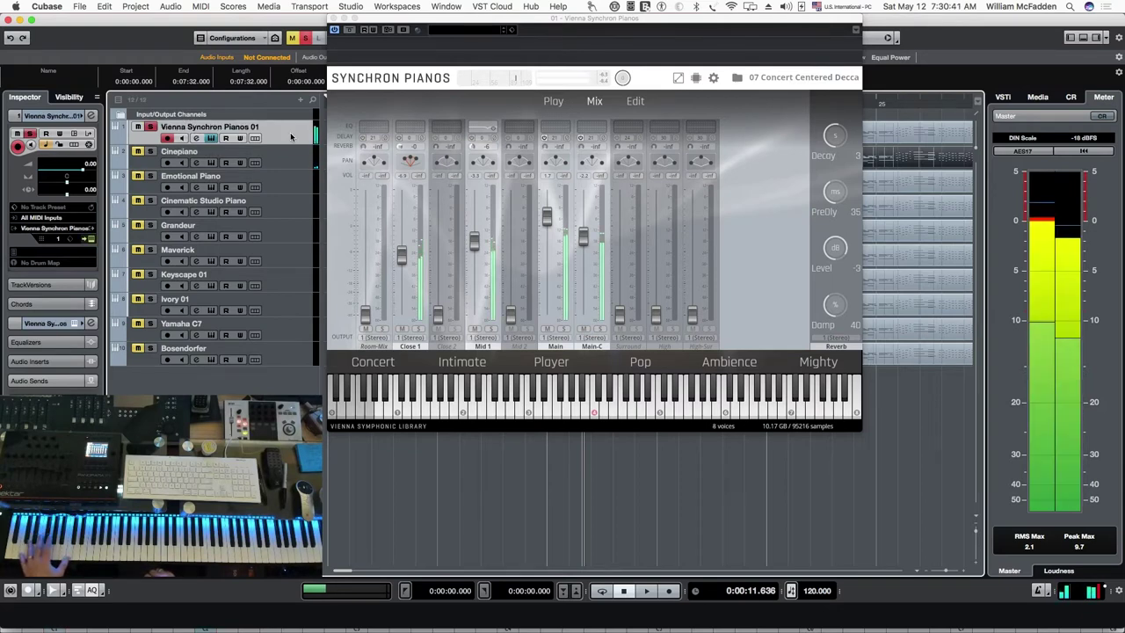
pyautogui.click(293, 185)
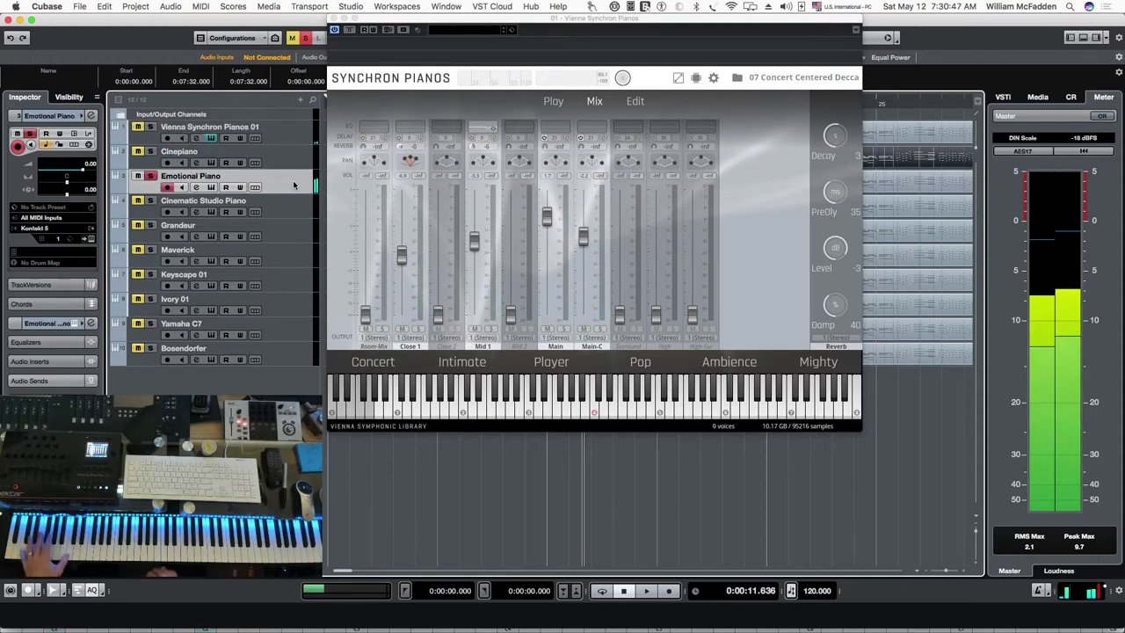
pyautogui.click(293, 133)
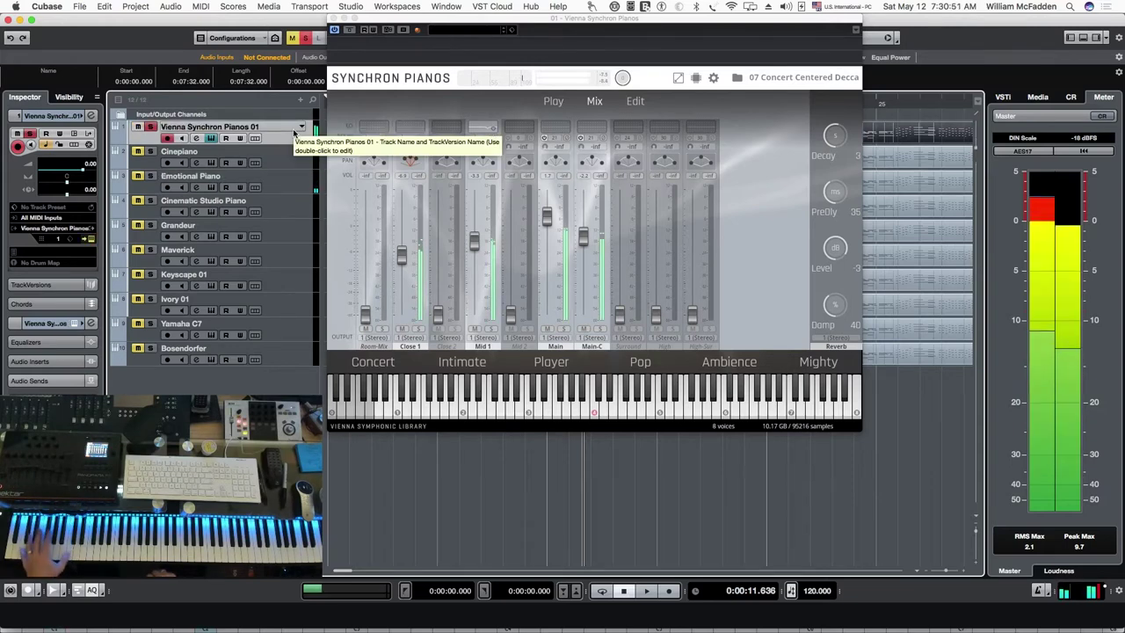
# Compare Cinematic Studio Piano and Grandeur with Vienna Synchron Pianos 01 in live playing, returning to the Vienna track after each.
pyautogui.click(283, 208)
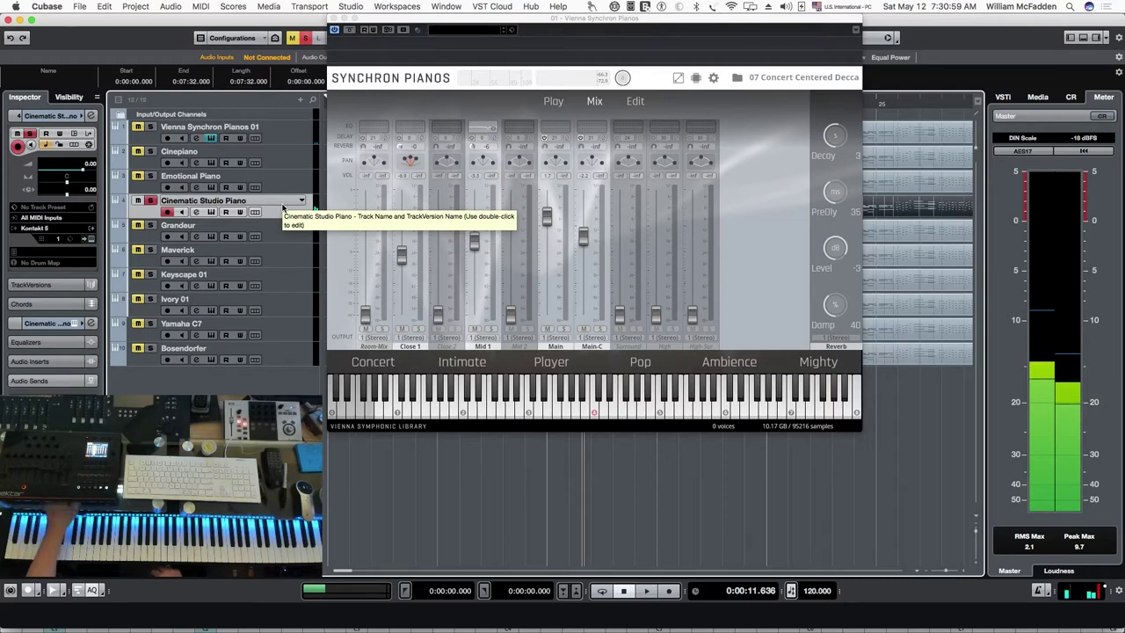
pyautogui.click(283, 140)
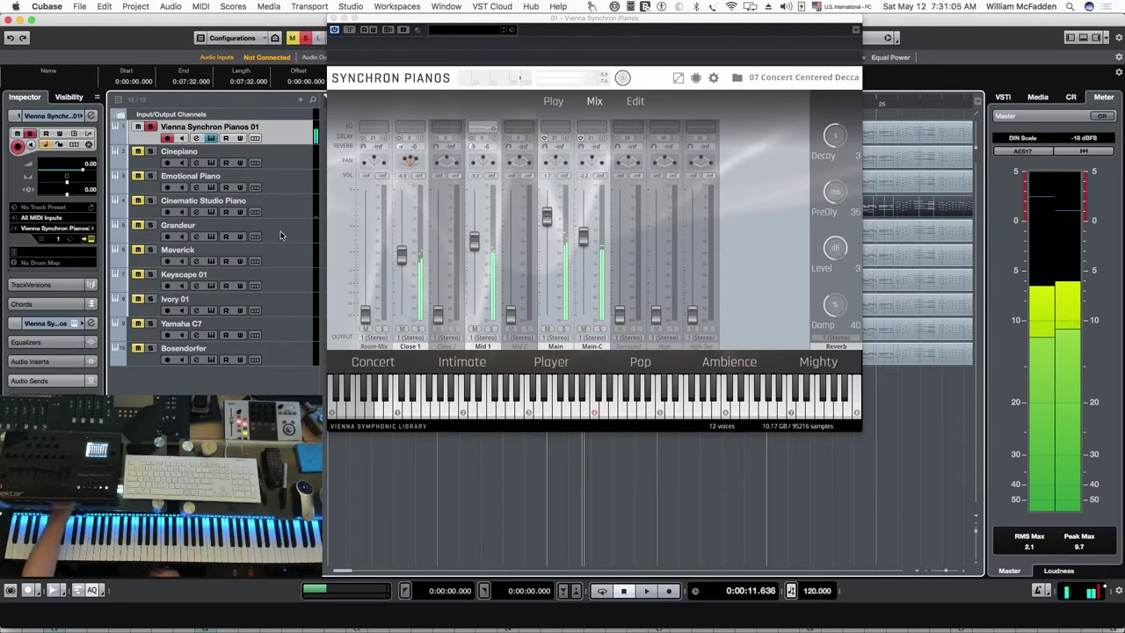
pyautogui.click(283, 238)
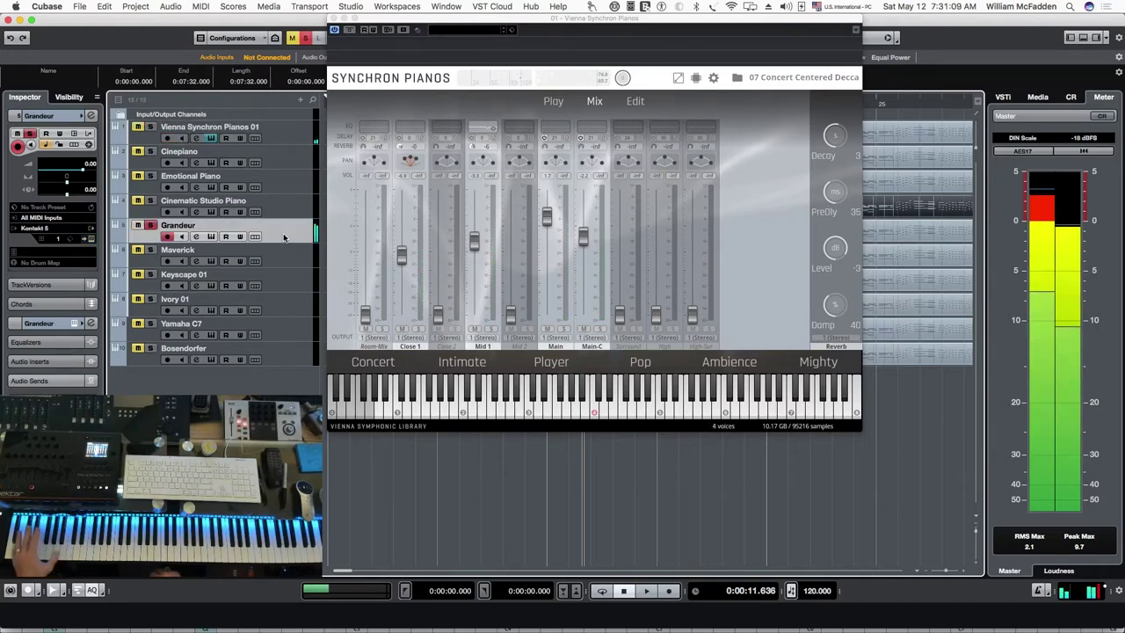
pyautogui.click(280, 137)
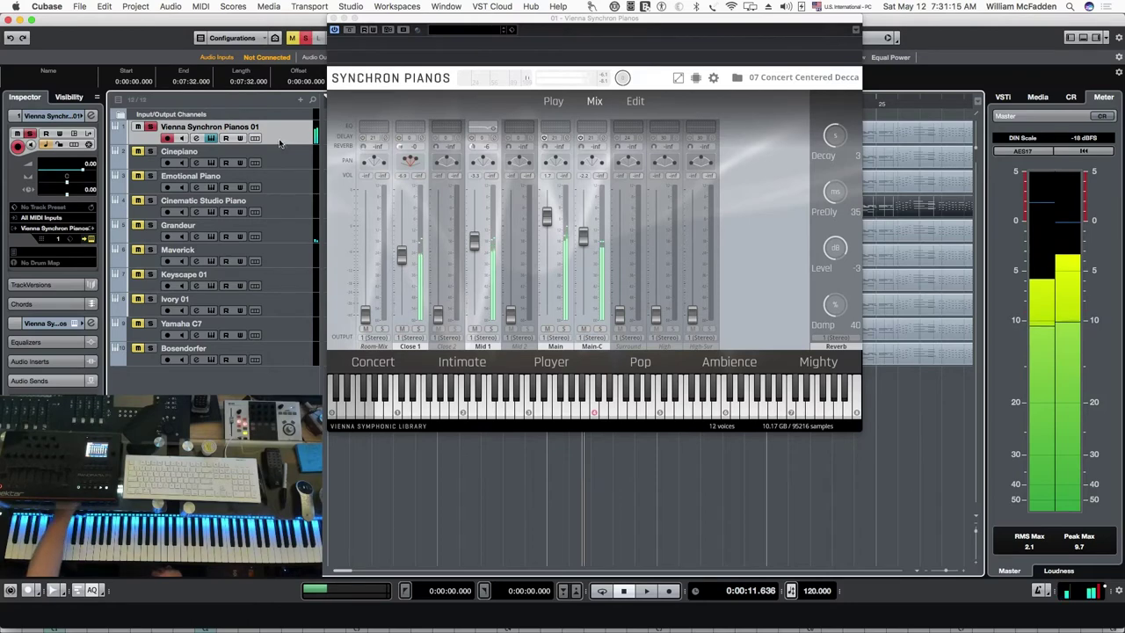
# Compare Maverick and Keyscape 01 with Vienna Synchron Pianos 01 in live playing, returning to the Vienna track after each.
pyautogui.click(290, 264)
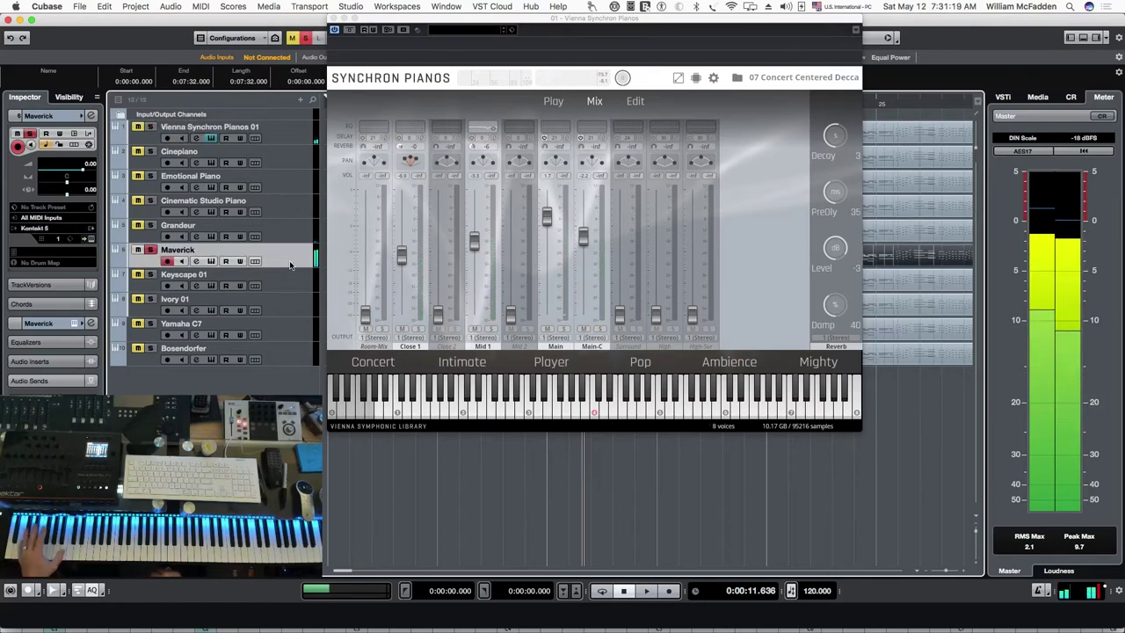
pyautogui.click(276, 133)
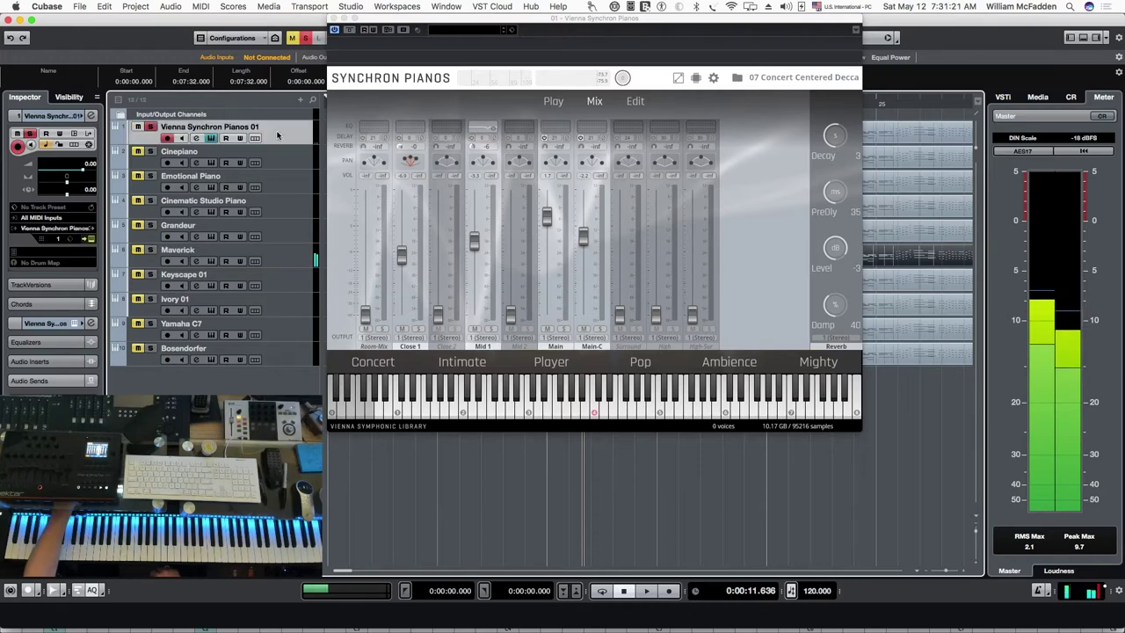
pyautogui.click(281, 281)
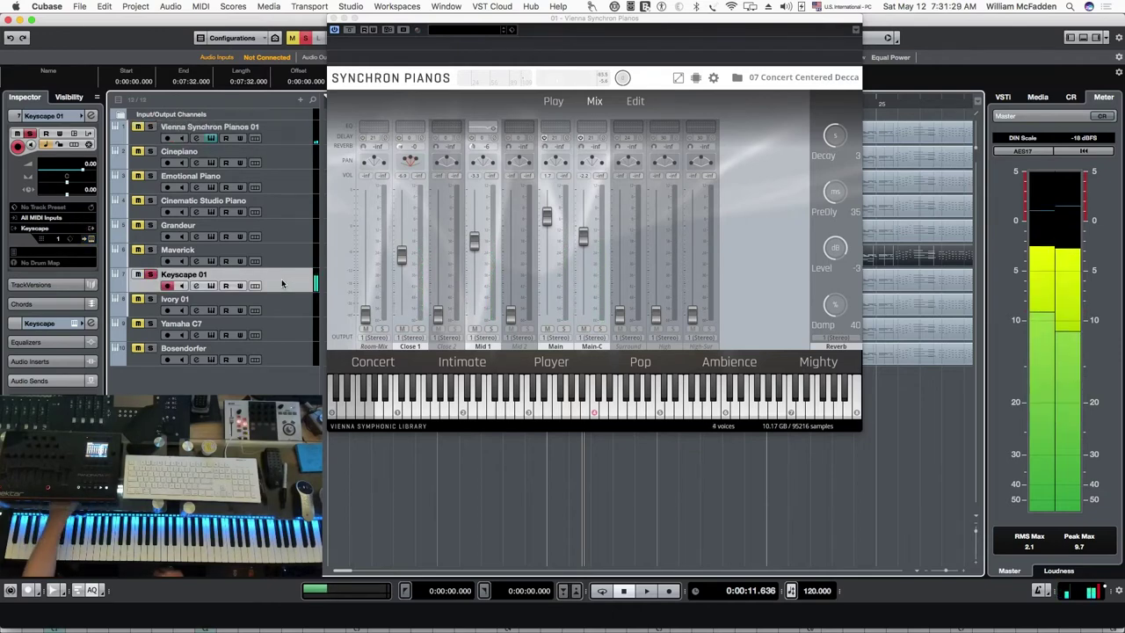
pyautogui.click(281, 142)
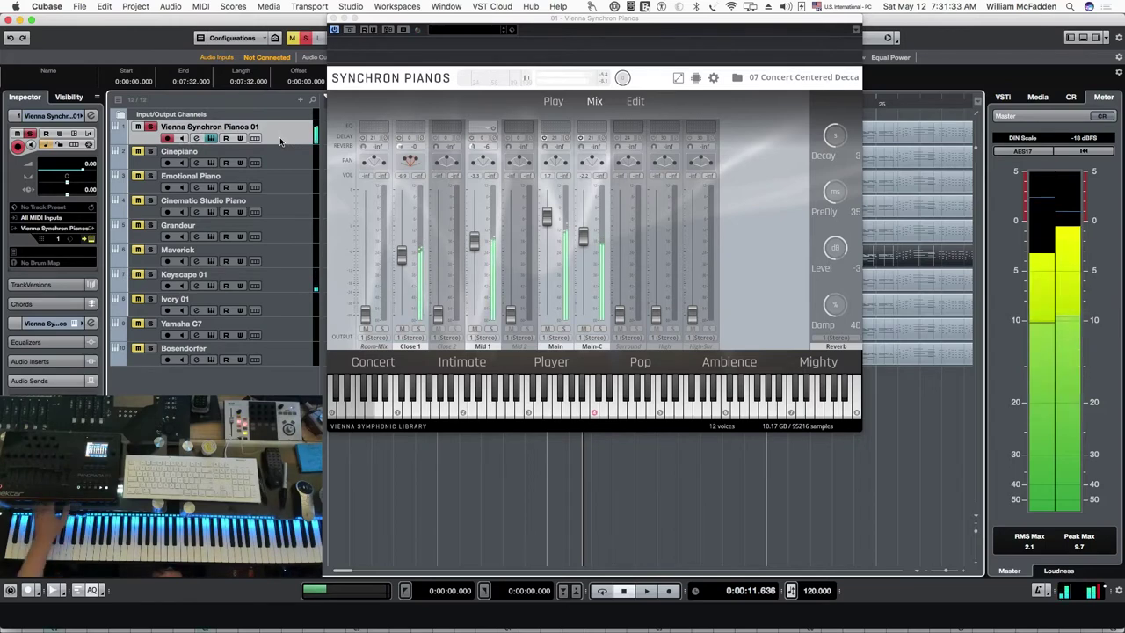
# Compare Ivory 01, Yamaha C7 and Bosendorfer with Vienna Synchron Pianos 01 in live playing, ending on the Bosendorfer track.
pyautogui.click(285, 309)
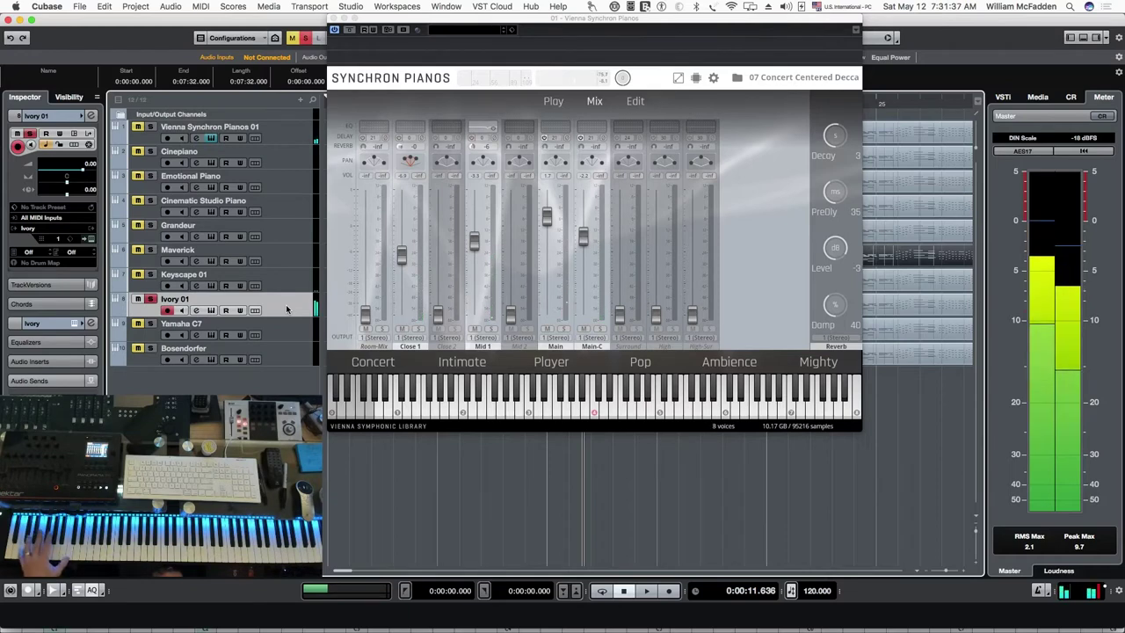
pyautogui.click(277, 139)
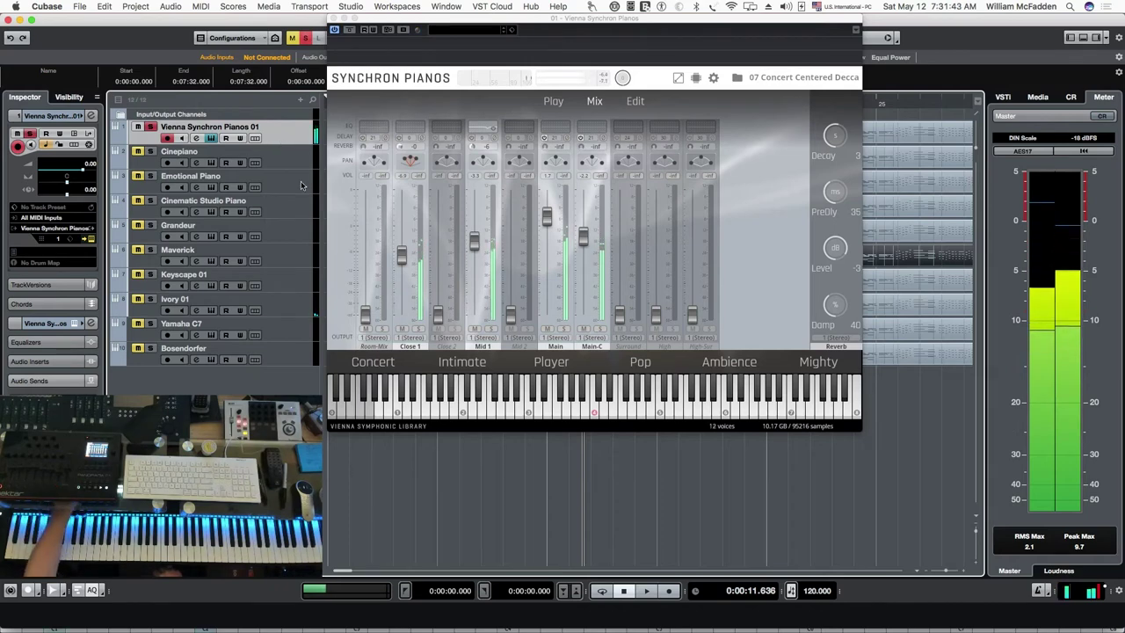
pyautogui.click(279, 333)
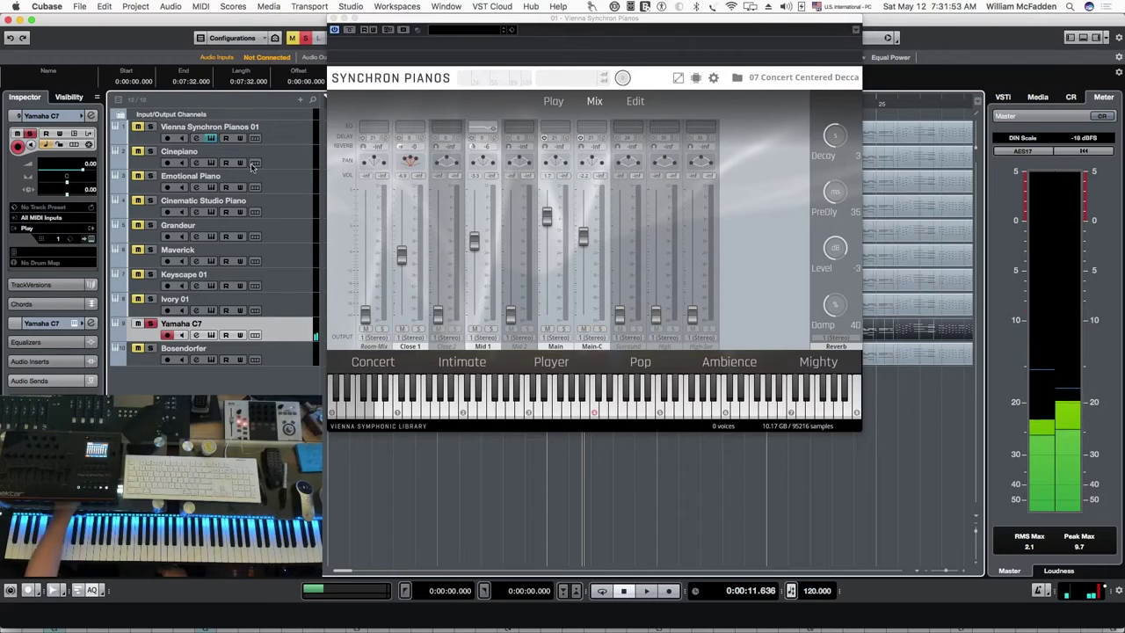
pyautogui.click(279, 139)
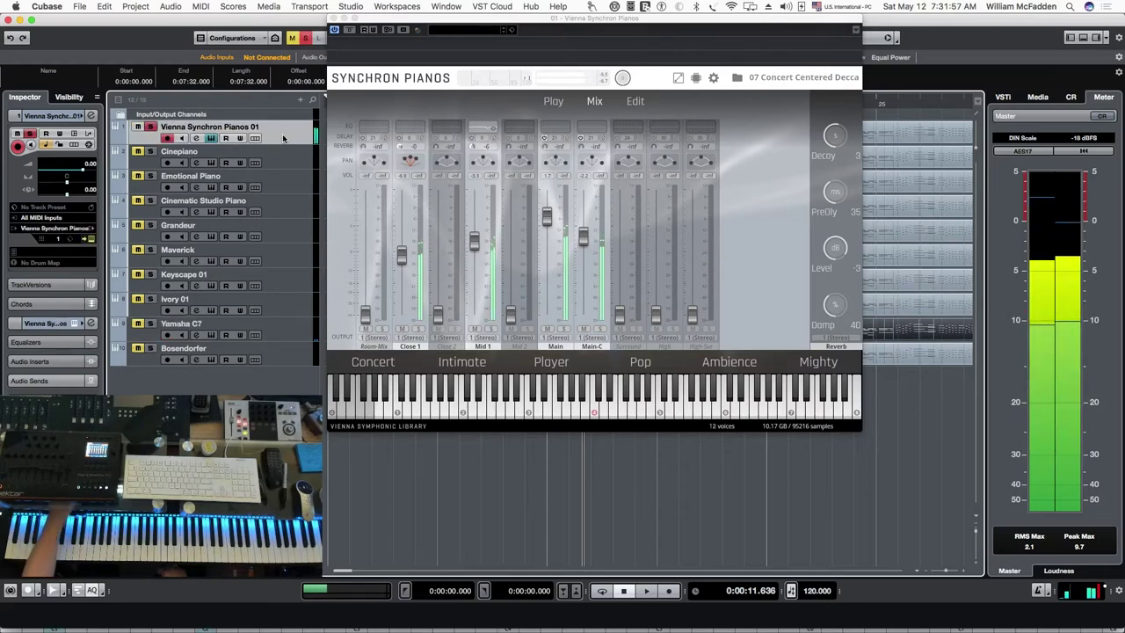
pyautogui.click(281, 352)
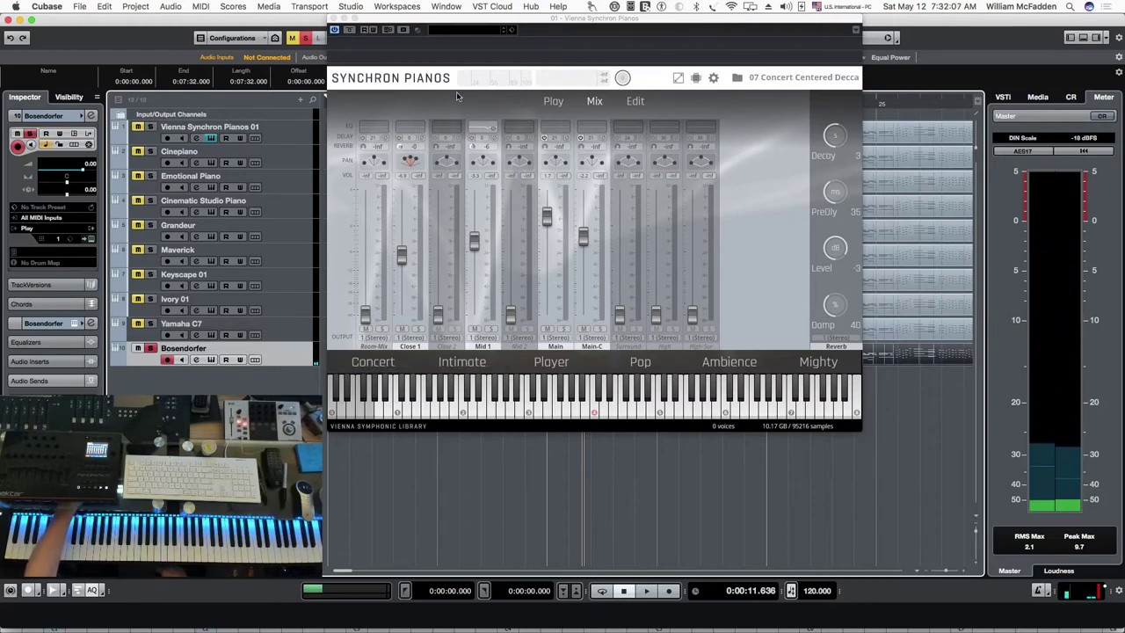
# Return to Vienna Synchron Pianos 01 and compare Cinepiano and Cinematic Studio Piano with it in live playing, going back to Vienna after each.
pyautogui.click(287, 136)
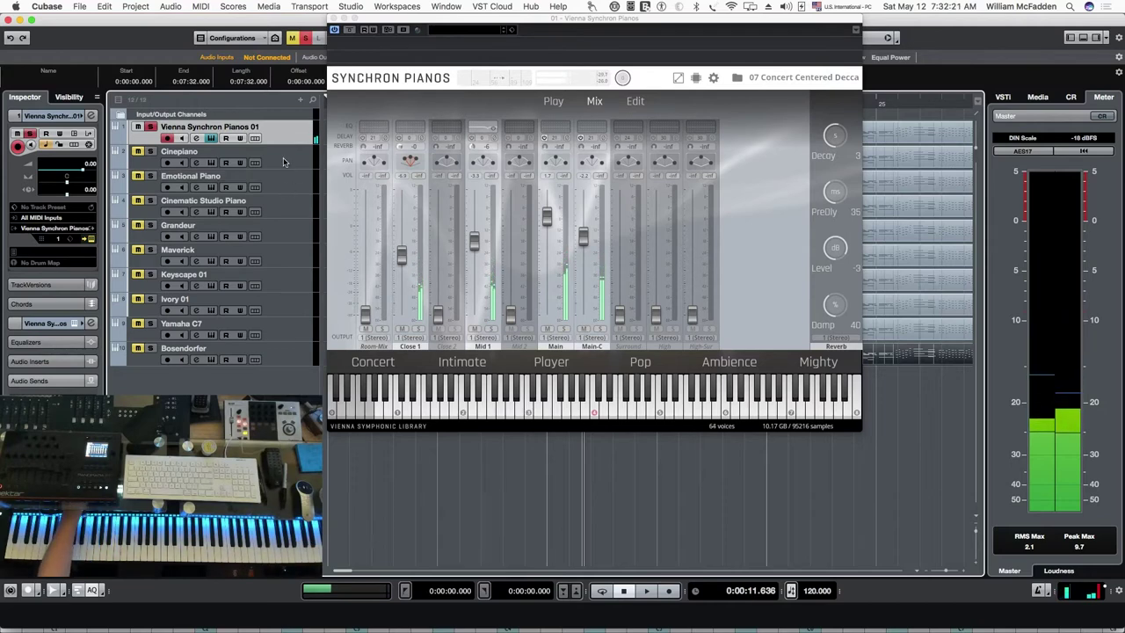
pyautogui.click(284, 164)
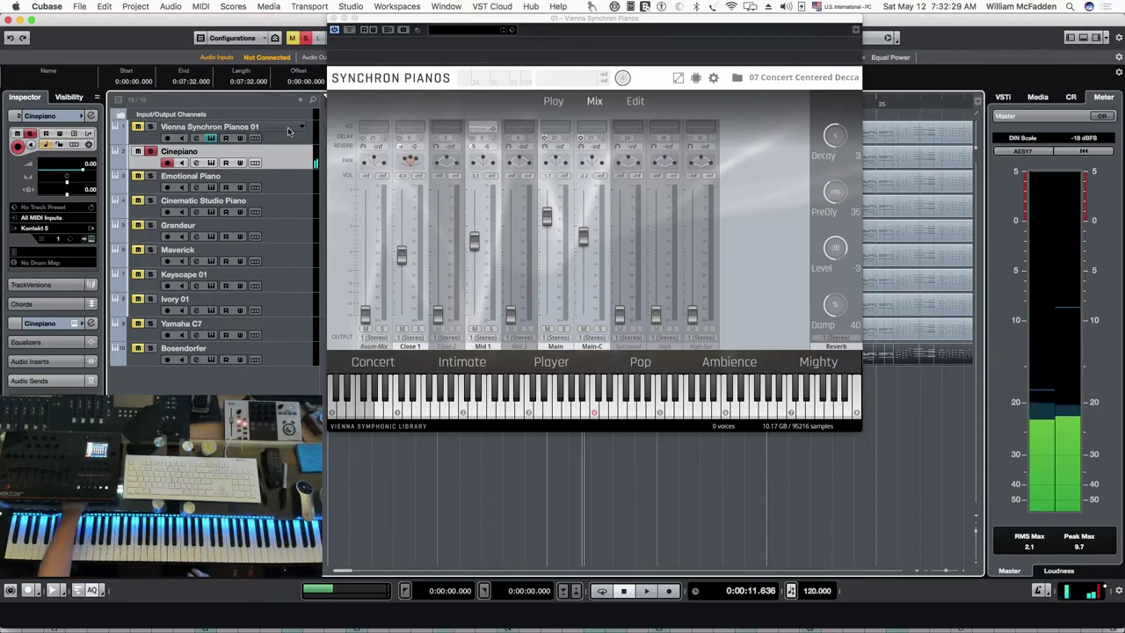
pyautogui.click(288, 131)
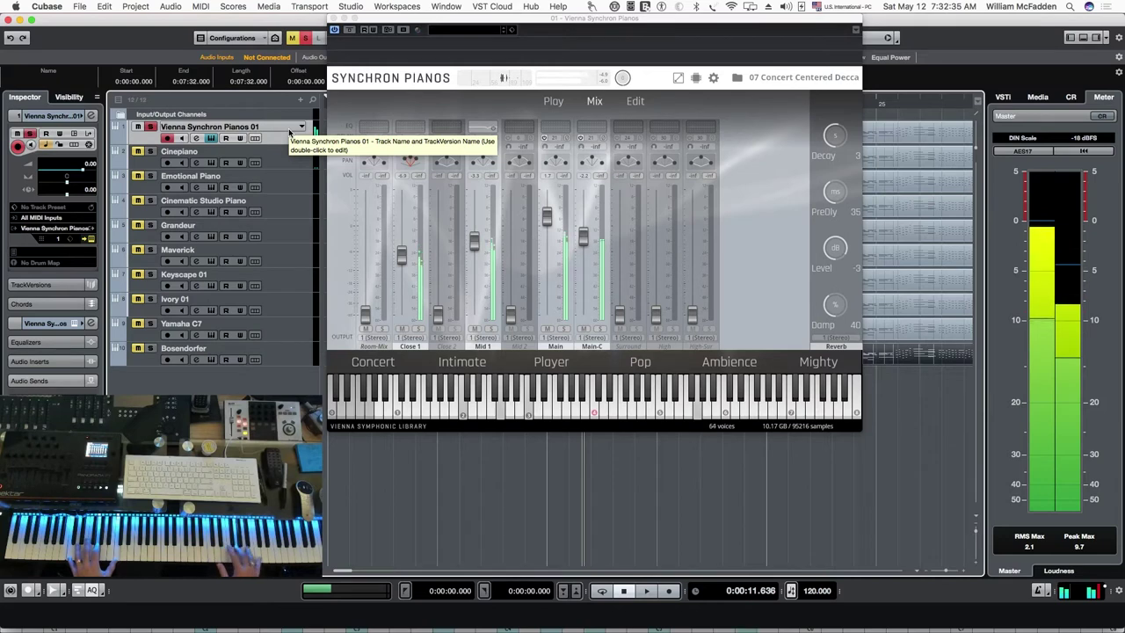
pyautogui.click(290, 209)
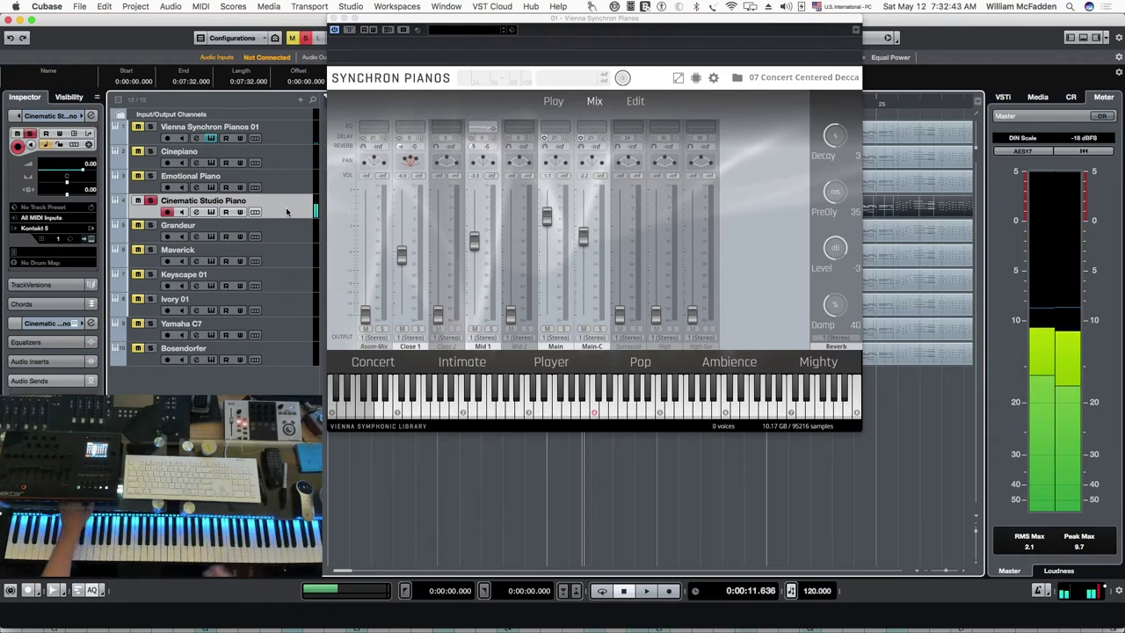
pyautogui.click(284, 132)
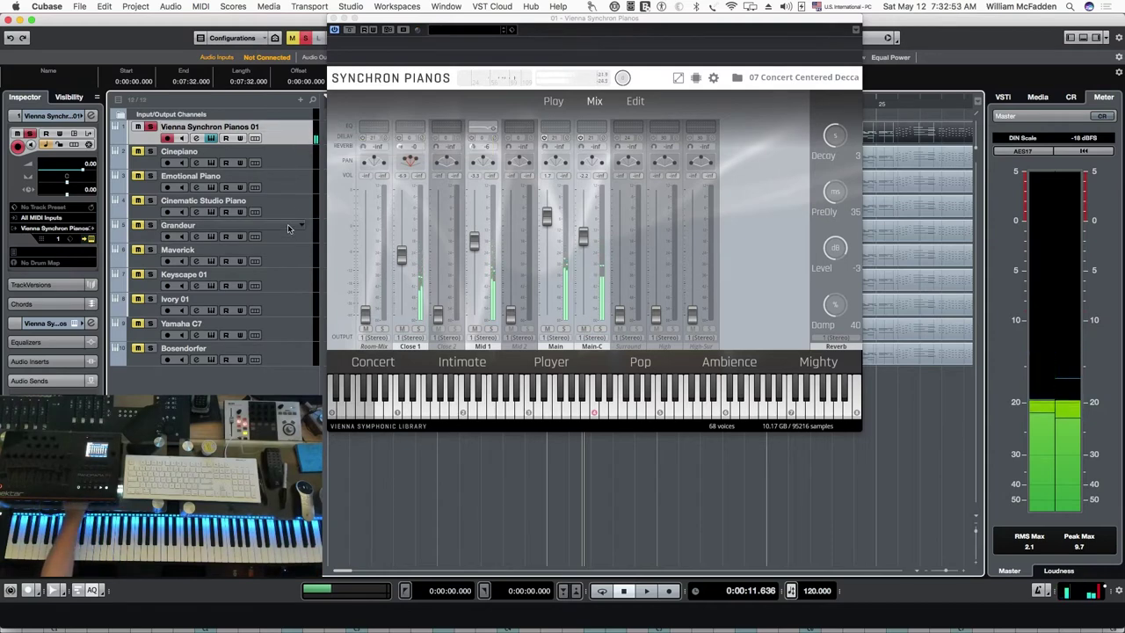
# Compare Grandeur and Maverick with Vienna Synchron Pianos 01 in live playing, returning to the Vienna track after each.
pyautogui.click(280, 237)
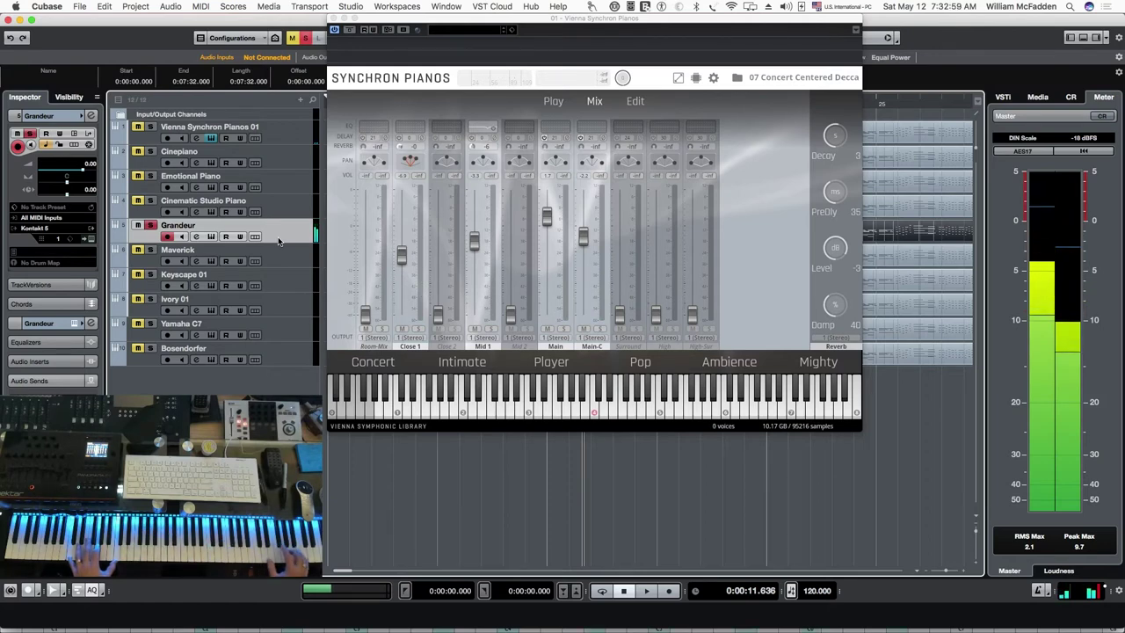
pyautogui.click(283, 137)
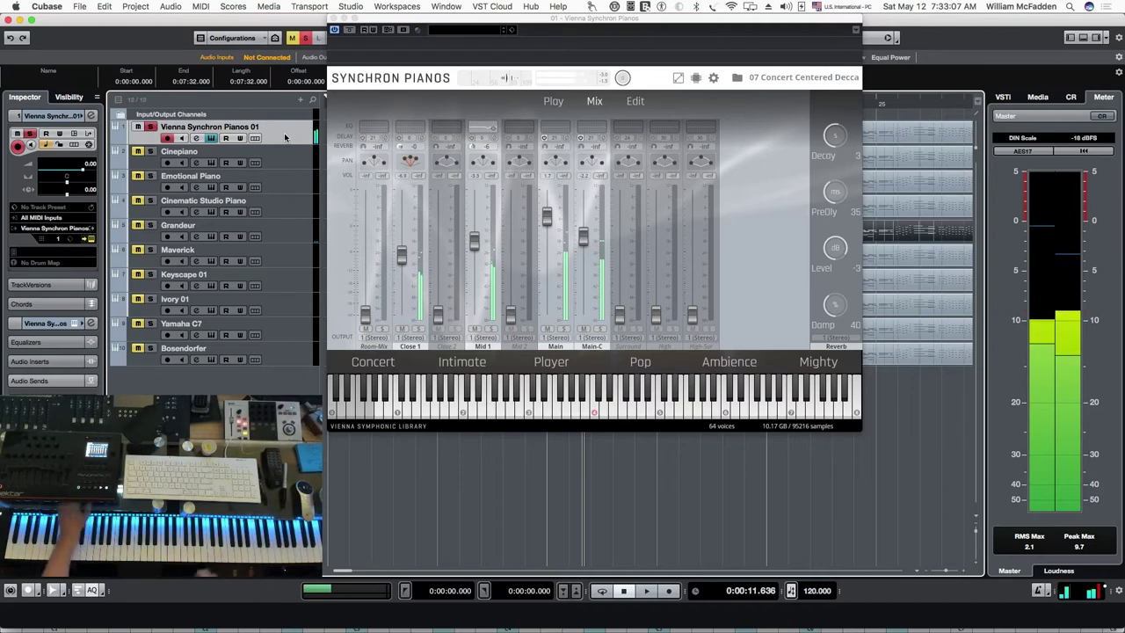
pyautogui.click(284, 261)
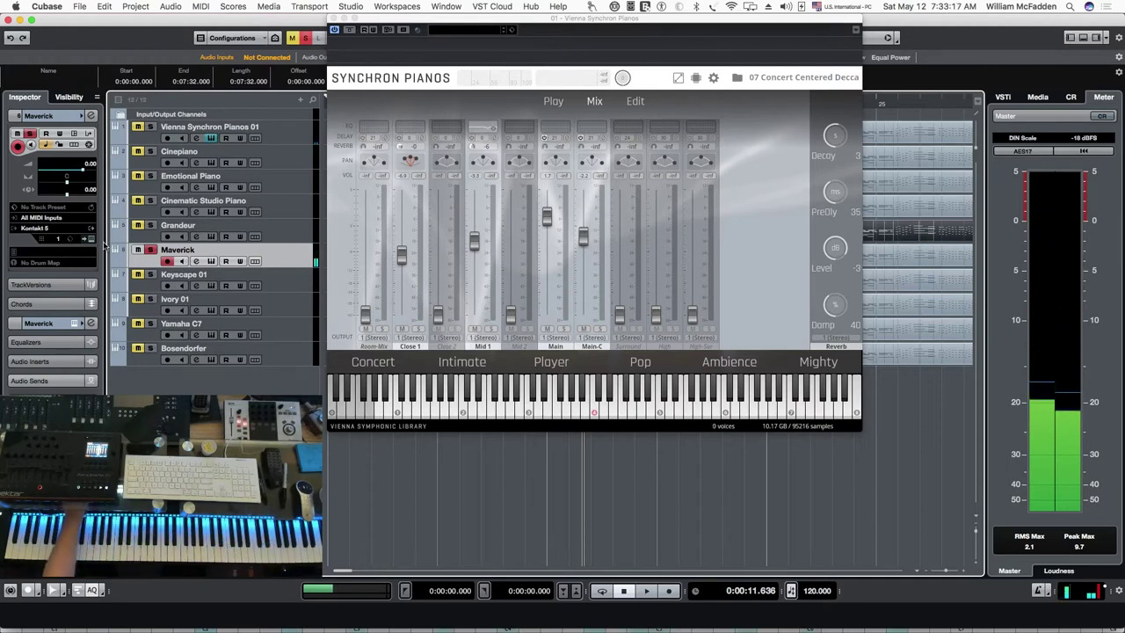
pyautogui.click(279, 139)
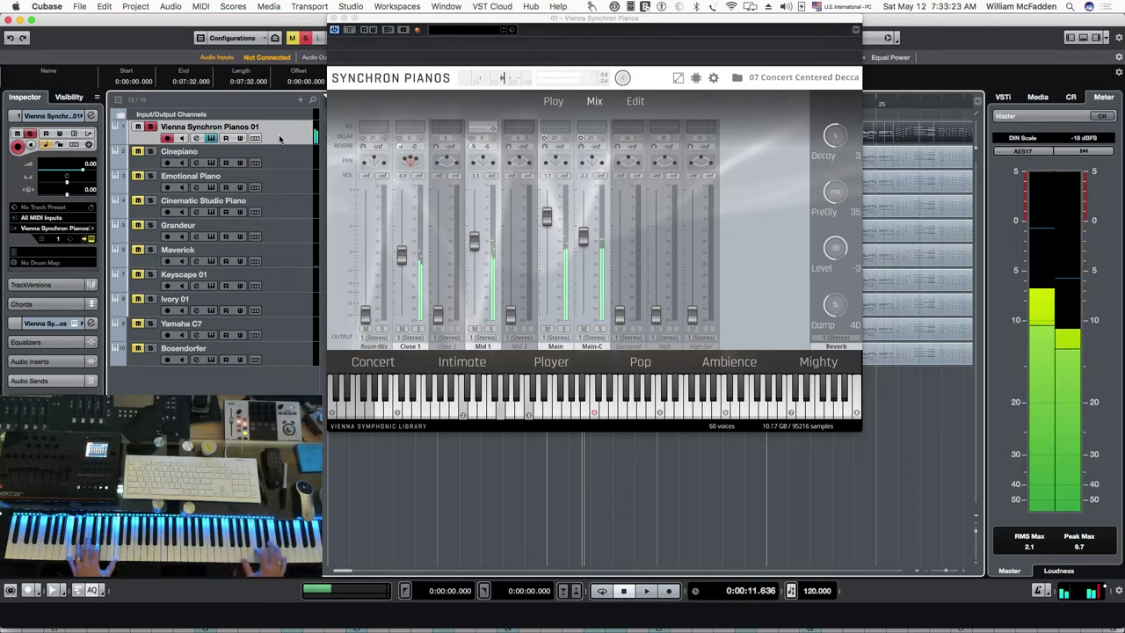
# Compare Keyscape 01 and Ivory 01 with Vienna Synchron Pianos 01 in live playing, returning to the Vienna track after each.
pyautogui.click(280, 284)
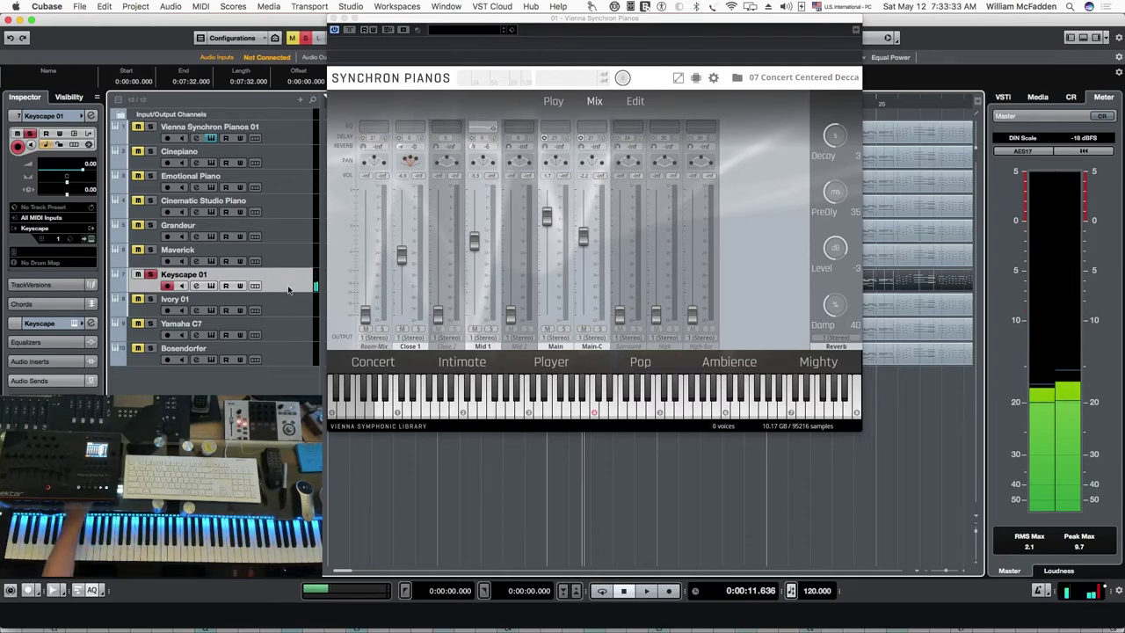
pyautogui.click(274, 135)
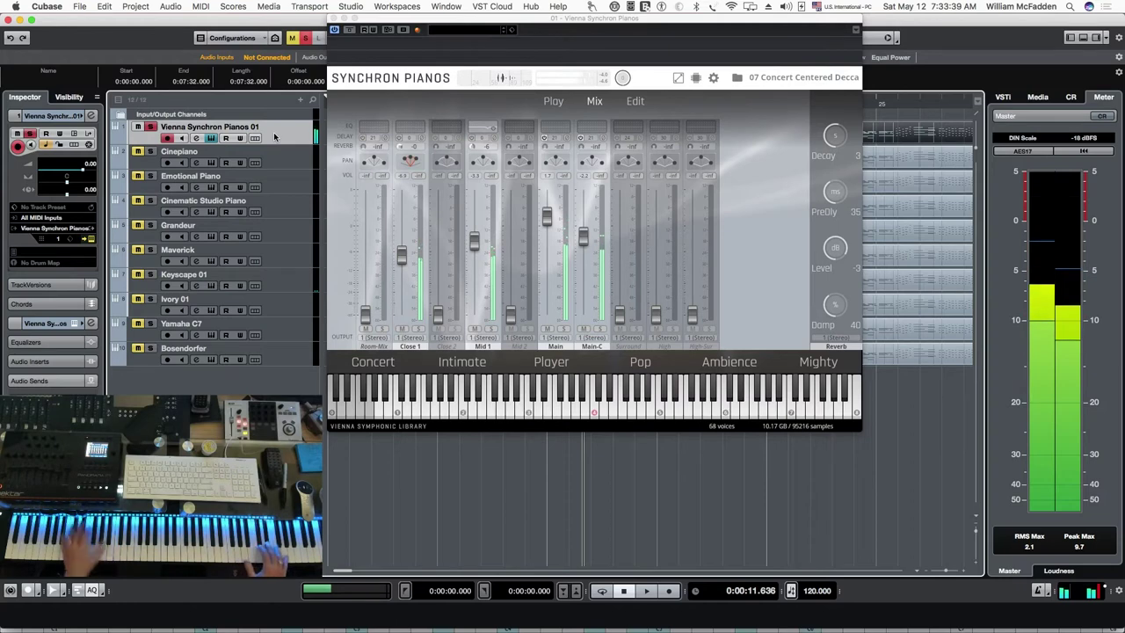
pyautogui.click(292, 312)
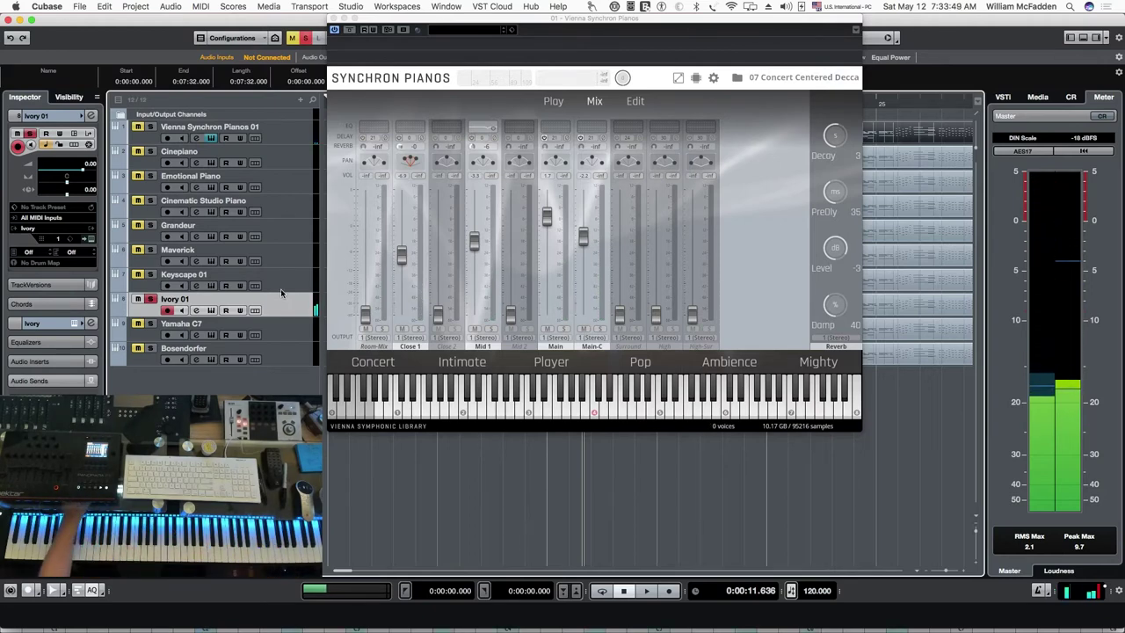
pyautogui.click(288, 134)
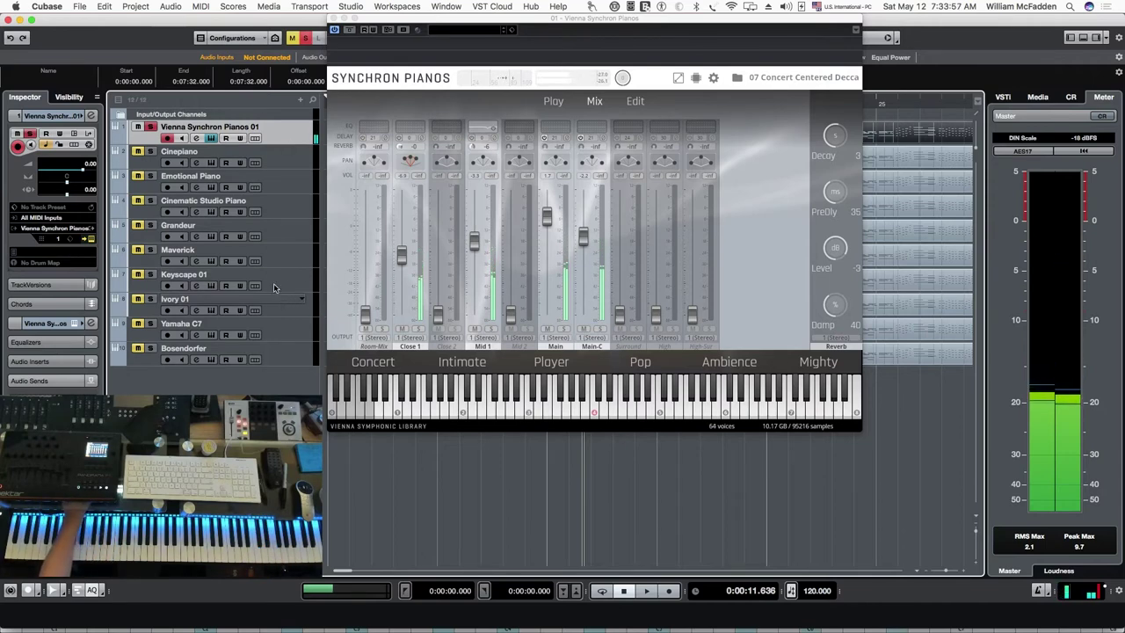
# Compare Yamaha C7 and Bosendorfer with Vienna Synchron Pianos 01 in live playing, returning to the Vienna track after each.
pyautogui.click(292, 333)
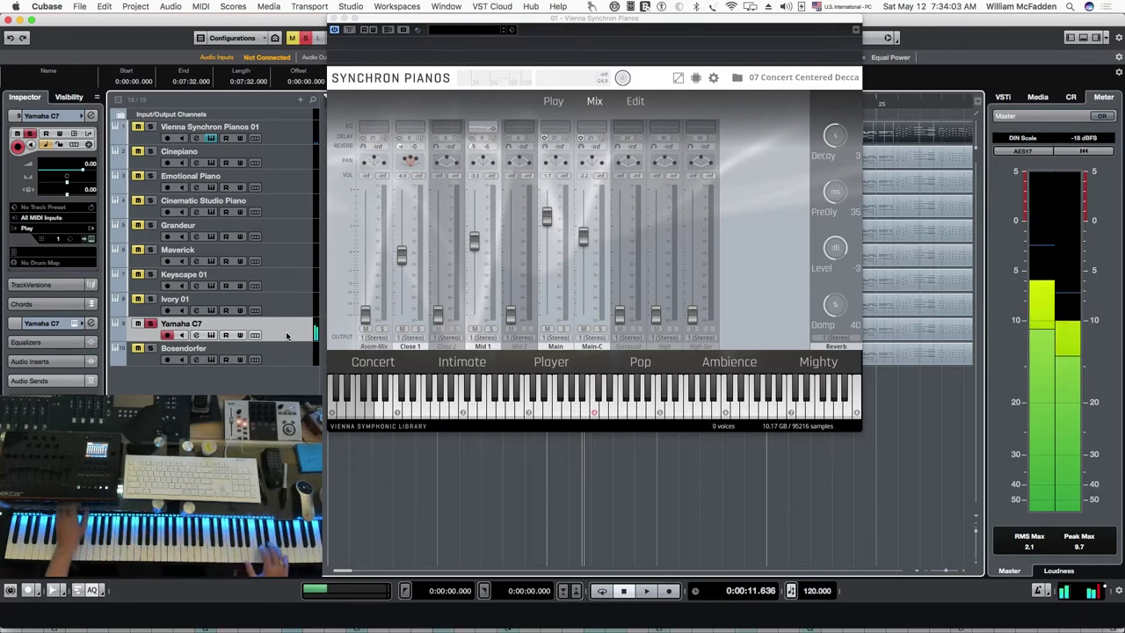
pyautogui.click(296, 136)
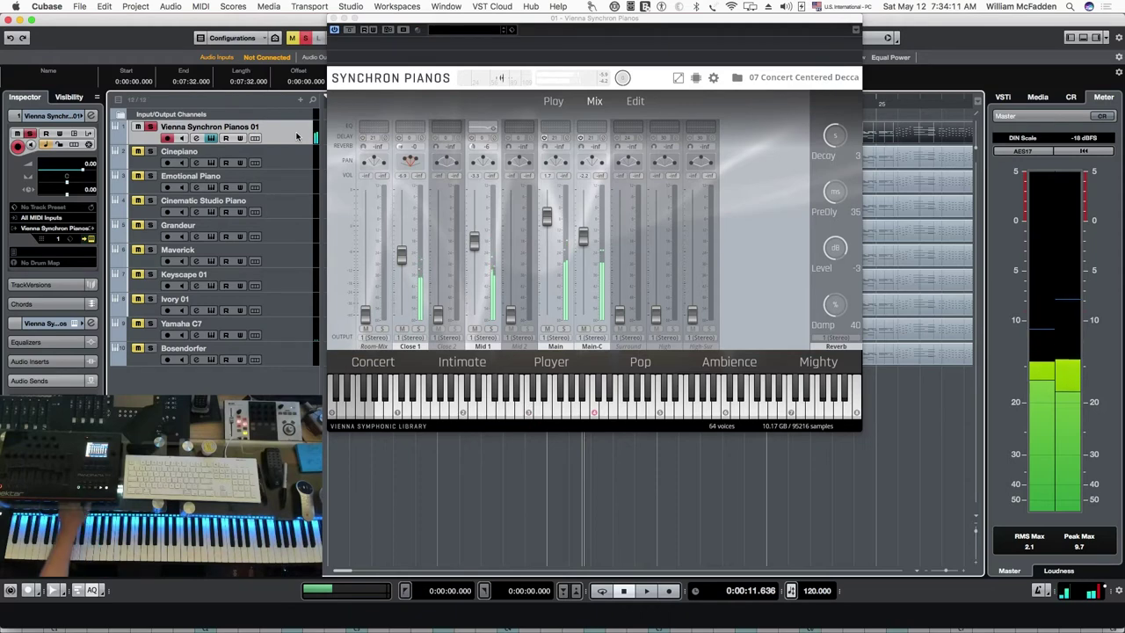
pyautogui.click(289, 354)
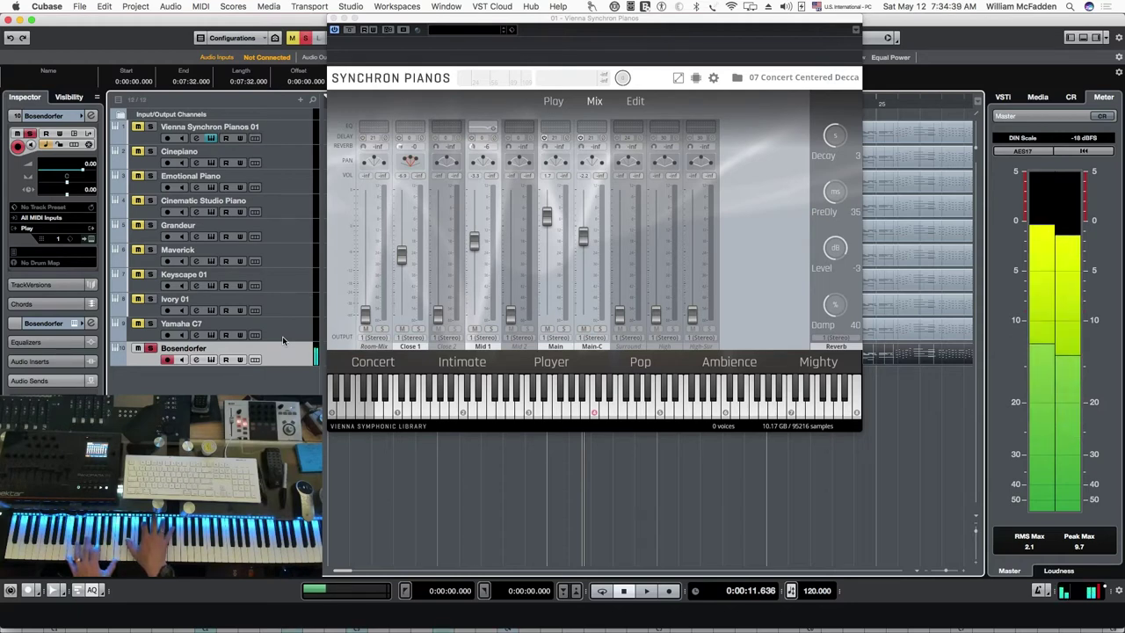
pyautogui.click(289, 134)
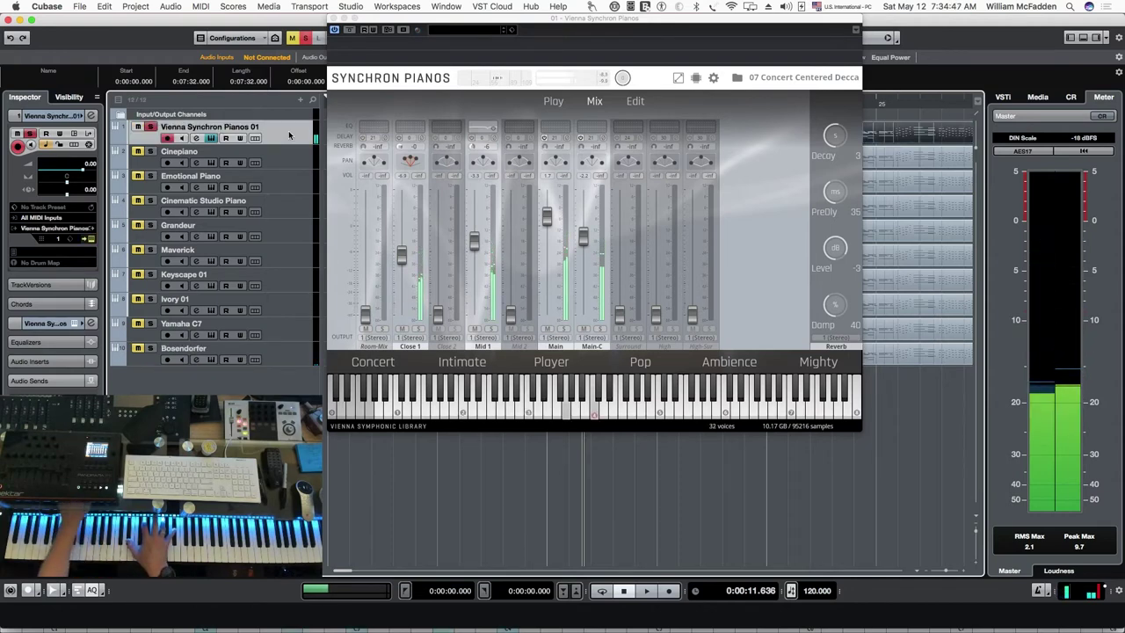
# Alternate twice between the Yamaha C7 and Vienna Synchron Pianos 01 tracks in live playing, ending on the Vienna track.
pyautogui.click(284, 336)
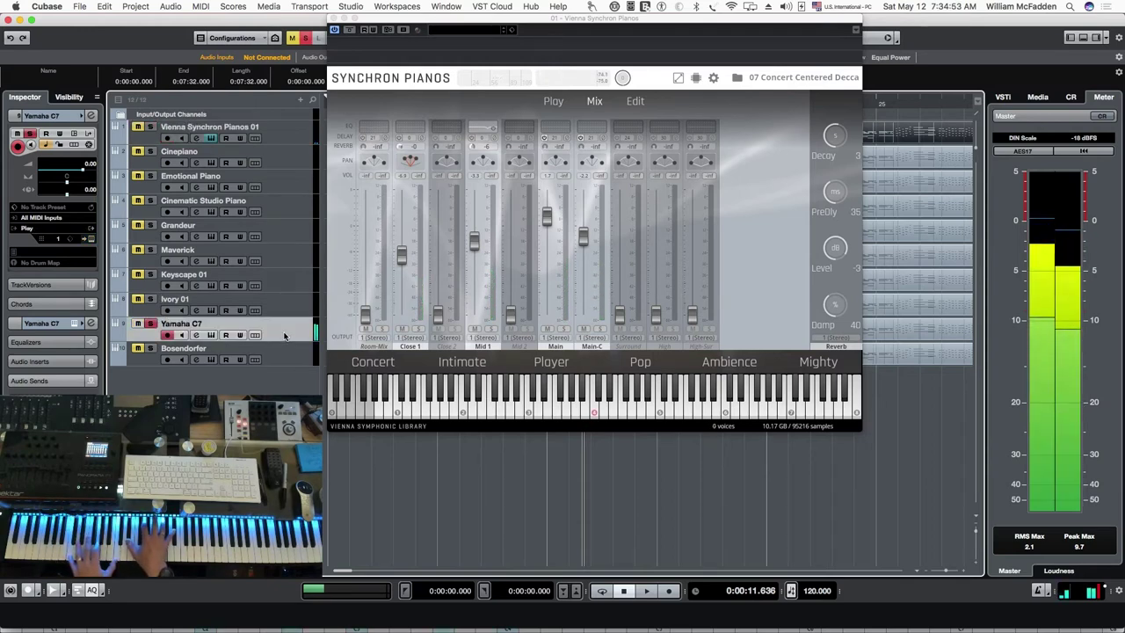
pyautogui.click(284, 134)
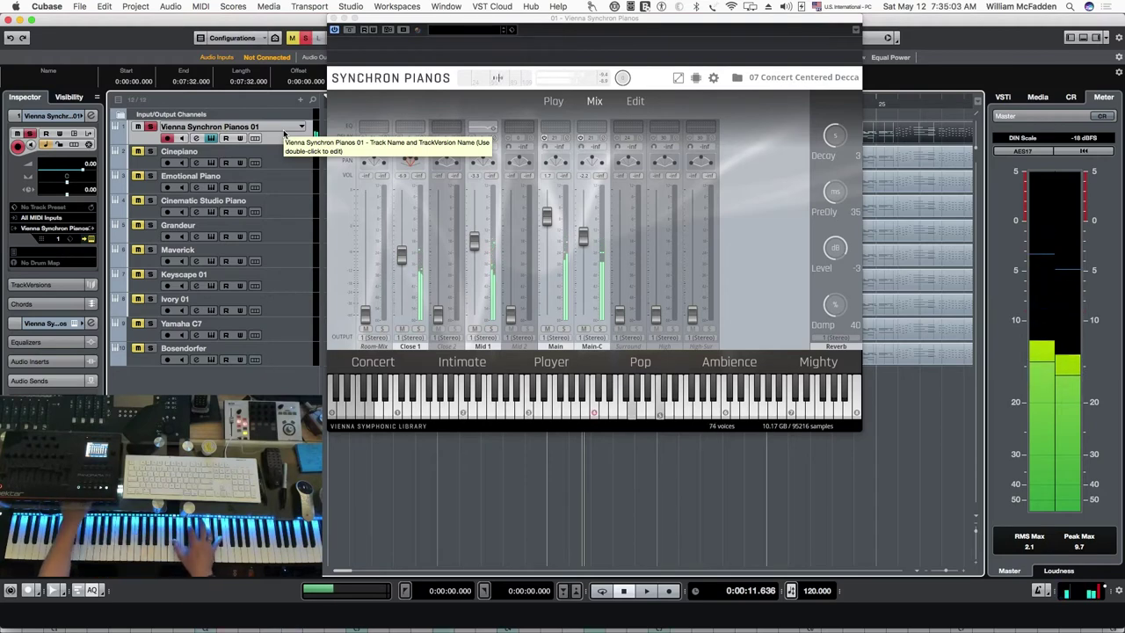
pyautogui.click(284, 337)
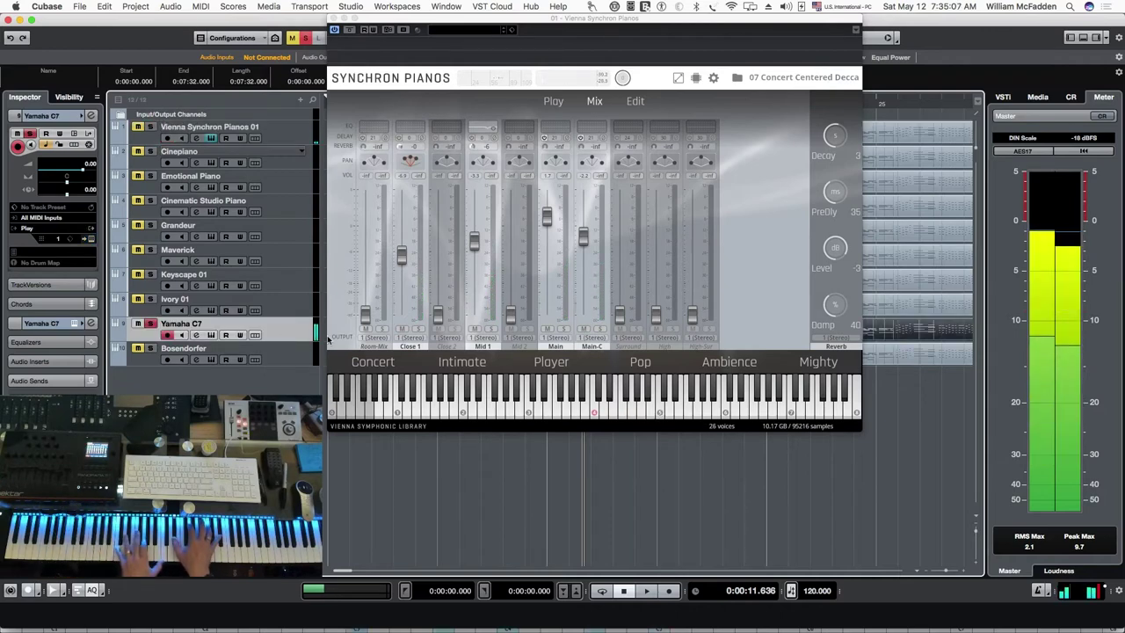
pyautogui.click(286, 141)
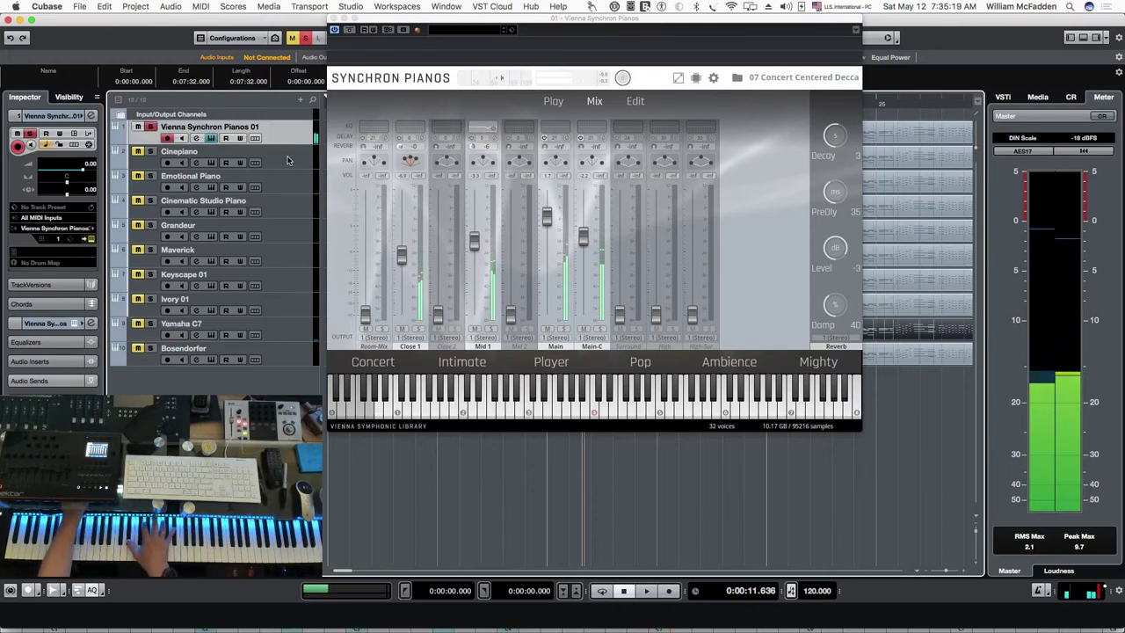
# Compare Cinepiano and Emotional Piano with Vienna Synchron Pianos 01 in live playing, returning to the Vienna track after each.
pyautogui.click(287, 159)
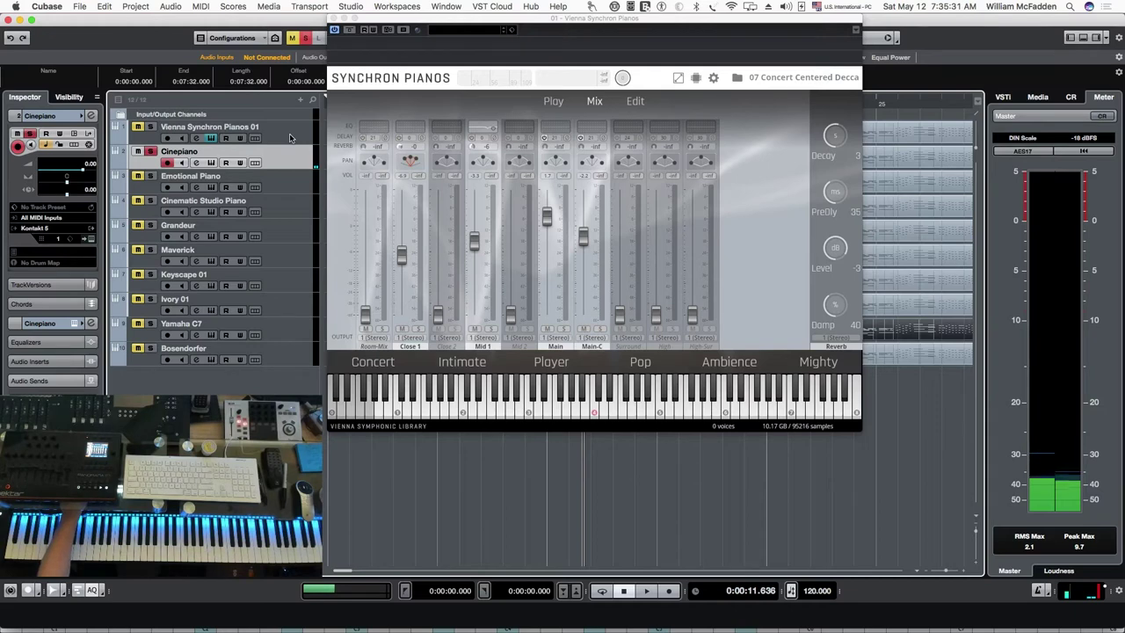
pyautogui.click(288, 136)
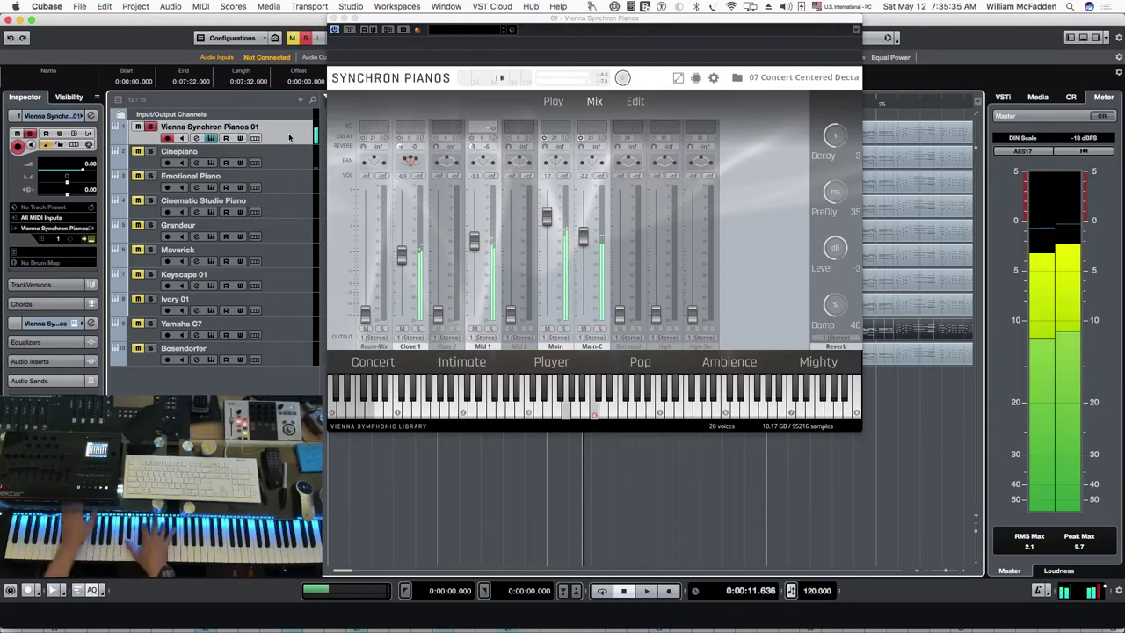
pyautogui.click(286, 187)
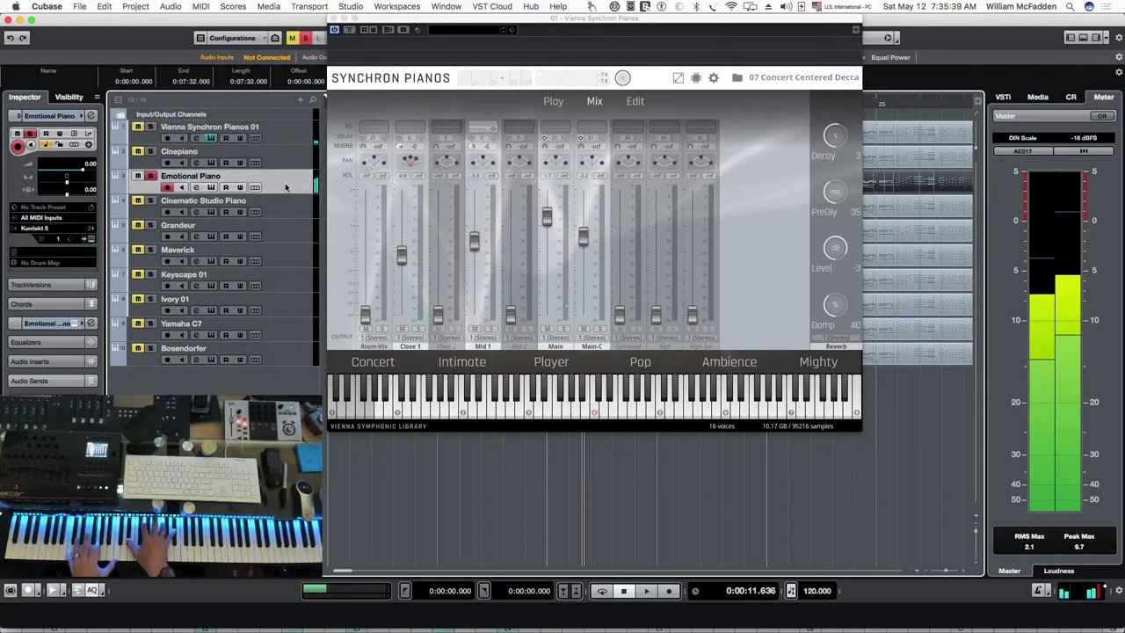
pyautogui.click(290, 138)
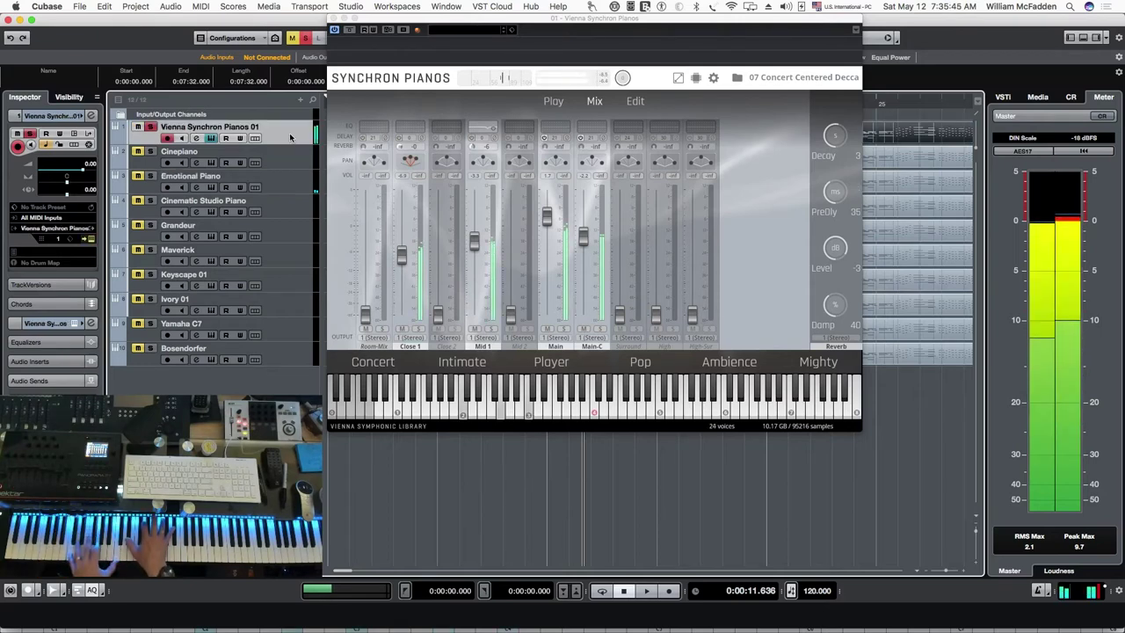
# Compare Cinematic Studio Piano twice with Vienna Synchron Pianos 01 in live playing, briefly checking its Kontakt instrument settings, and end on the Vienna track.
pyautogui.click(292, 212)
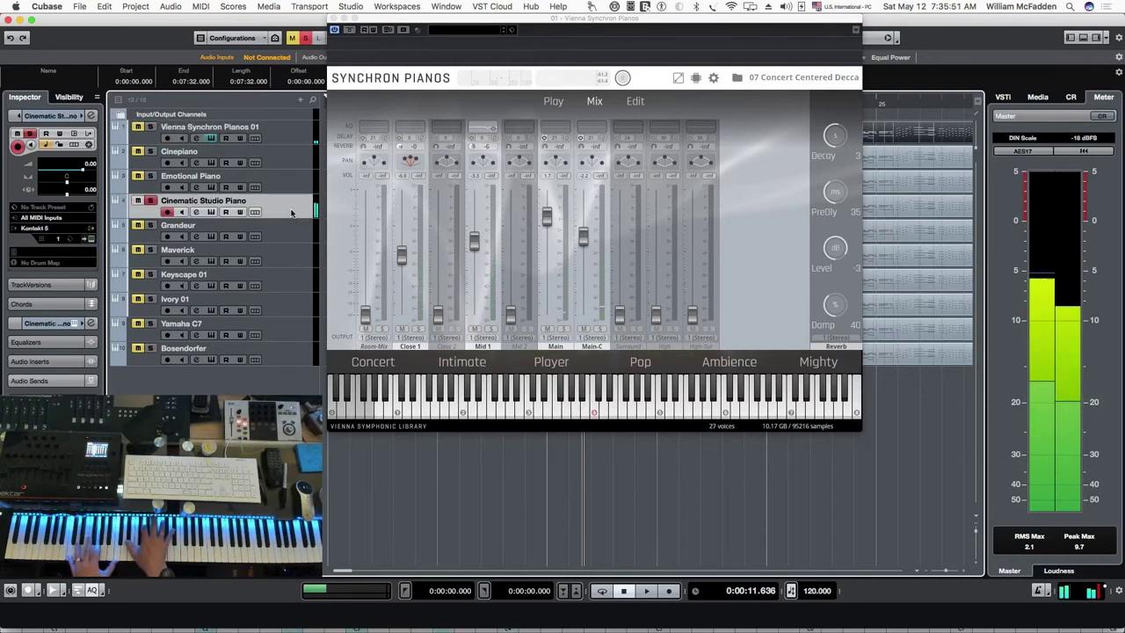
pyautogui.click(211, 214)
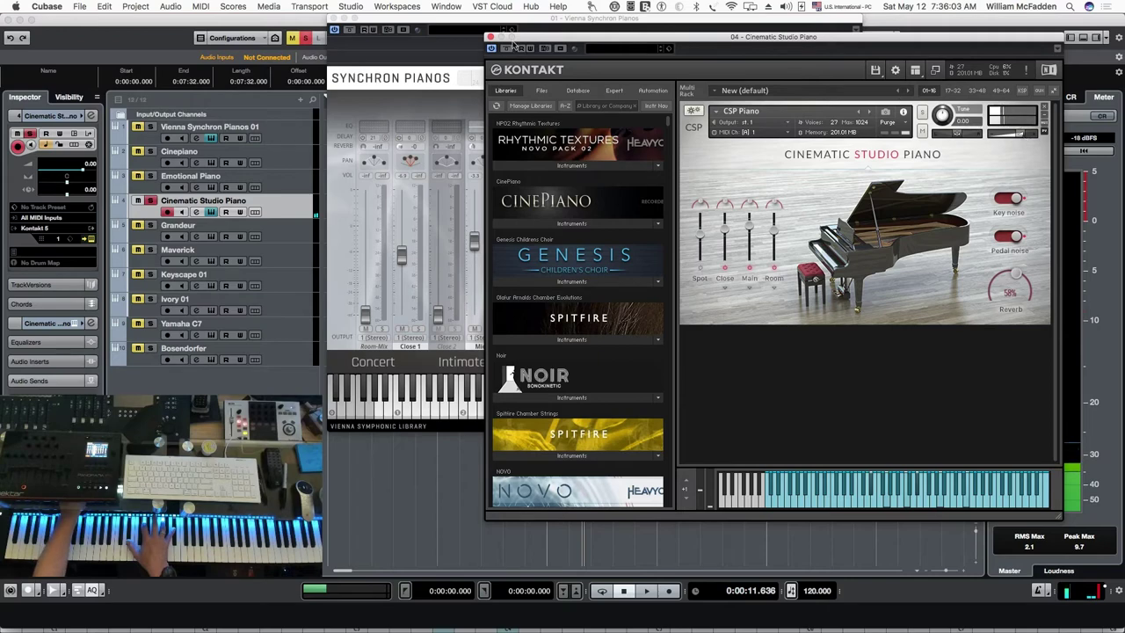
pyautogui.click(489, 38)
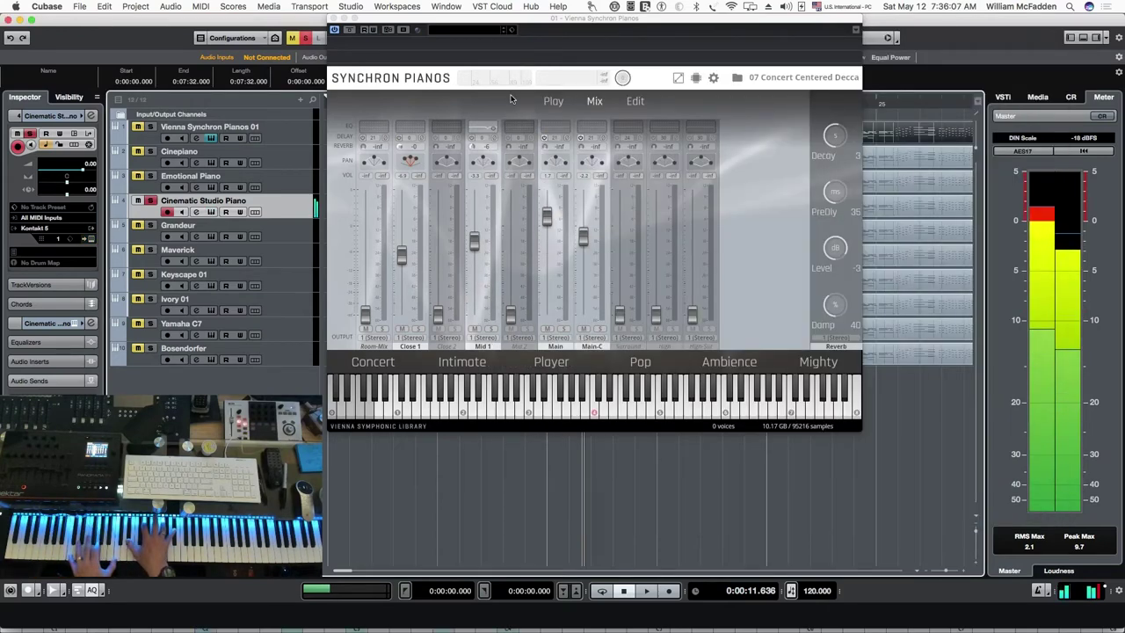
pyautogui.click(286, 139)
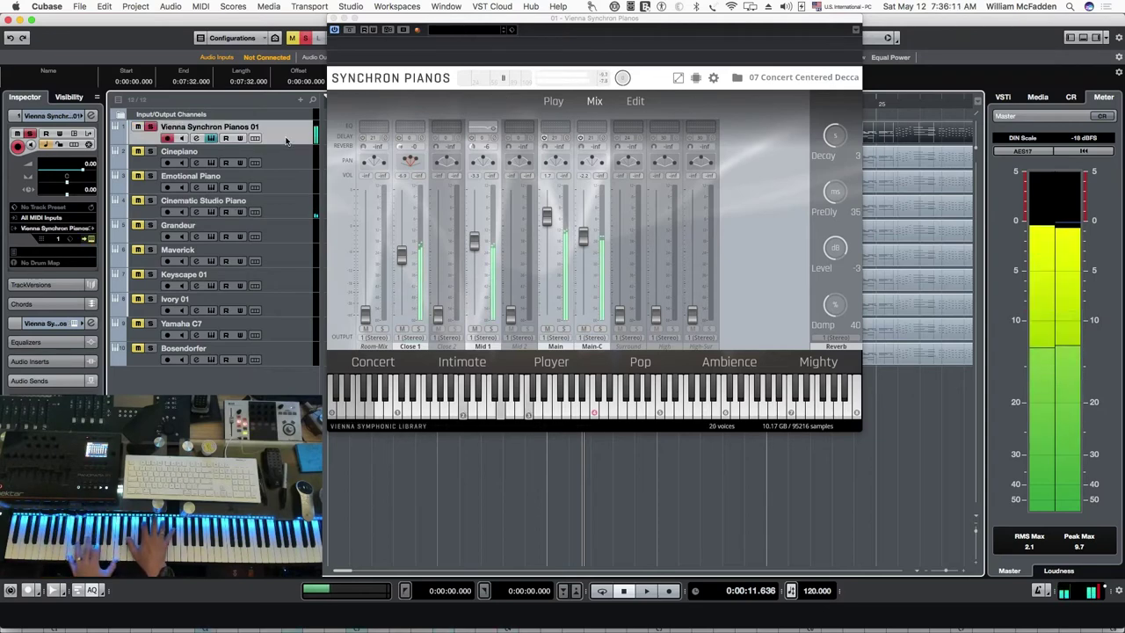
pyautogui.click(290, 209)
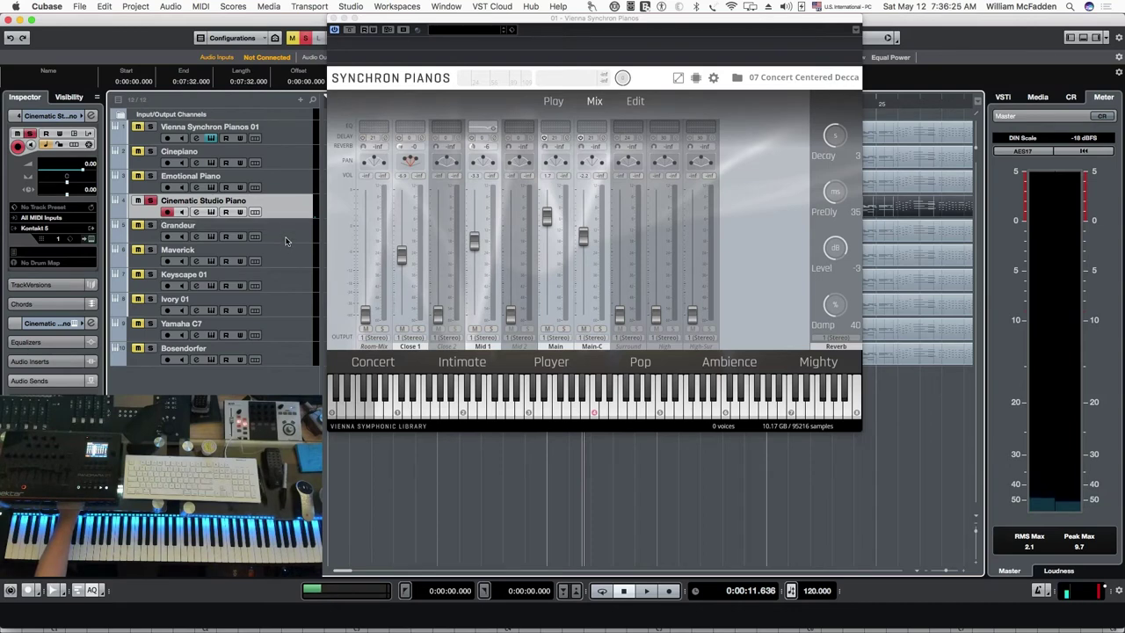
pyautogui.click(292, 136)
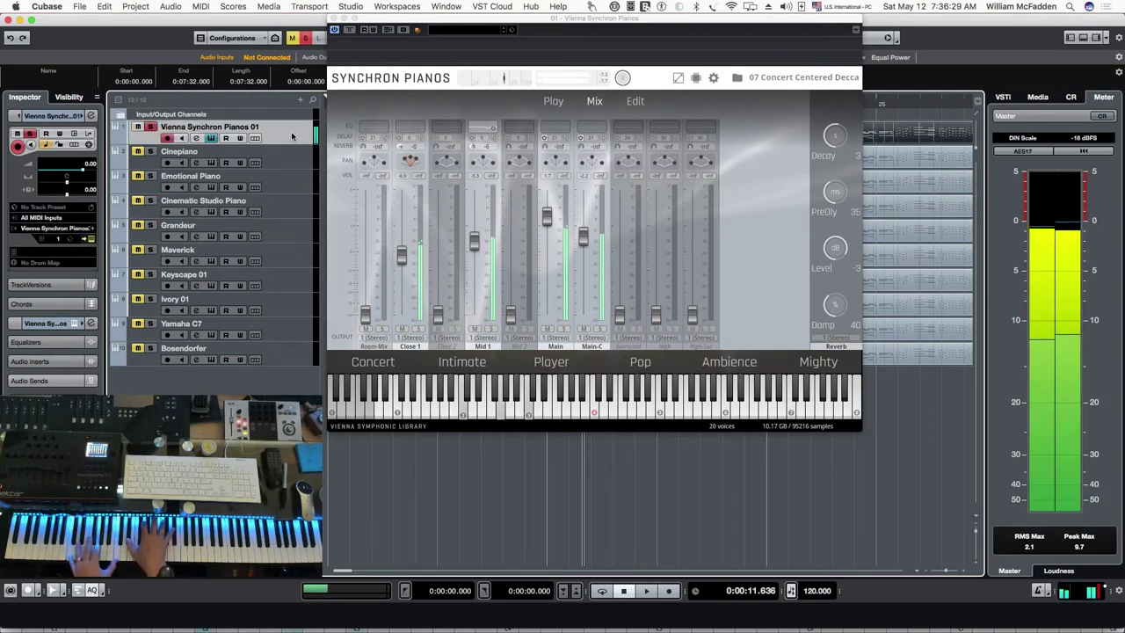
# Play Grandeur and Maverick live against Vienna Synchron Pianos 01 once more, returning to the Vienna track after each.
pyautogui.click(296, 236)
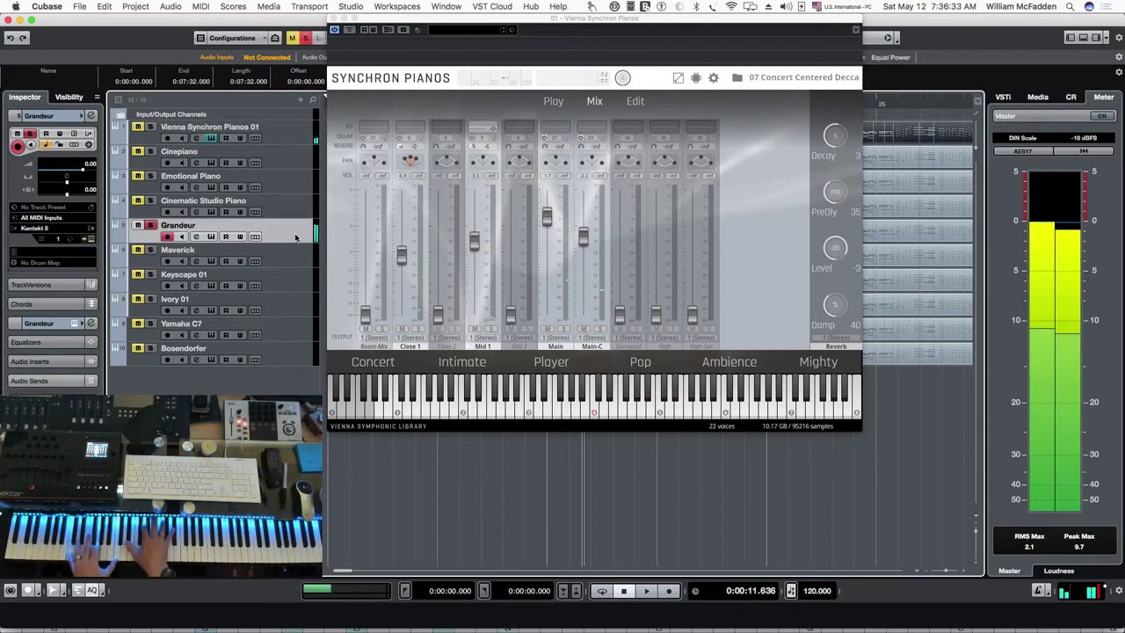
pyautogui.click(290, 136)
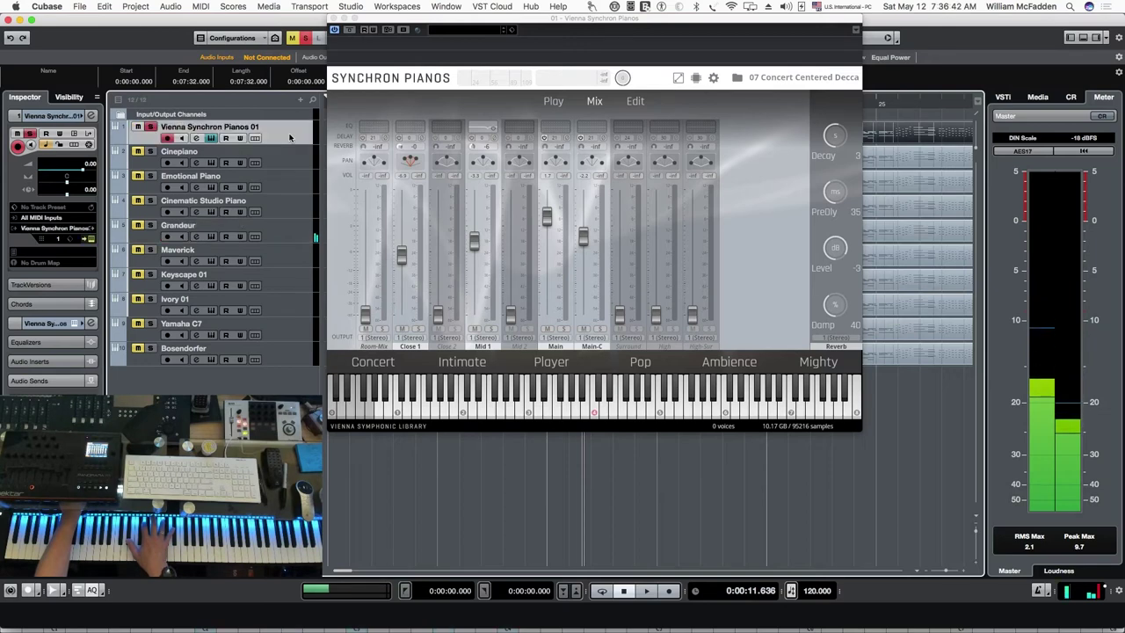
pyautogui.click(284, 259)
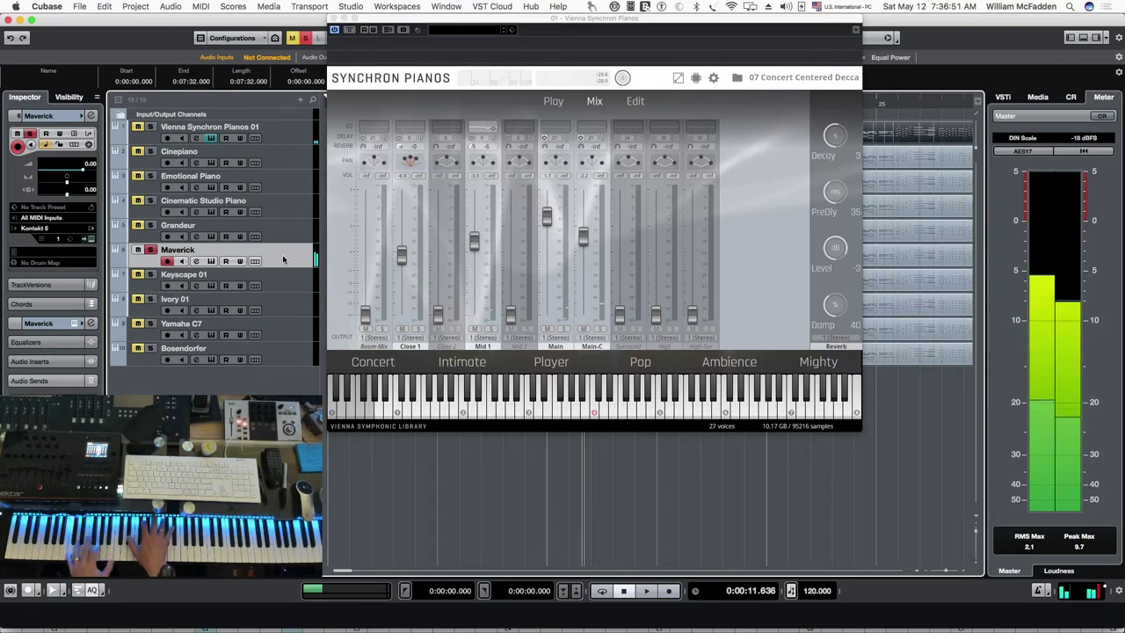
pyautogui.click(286, 132)
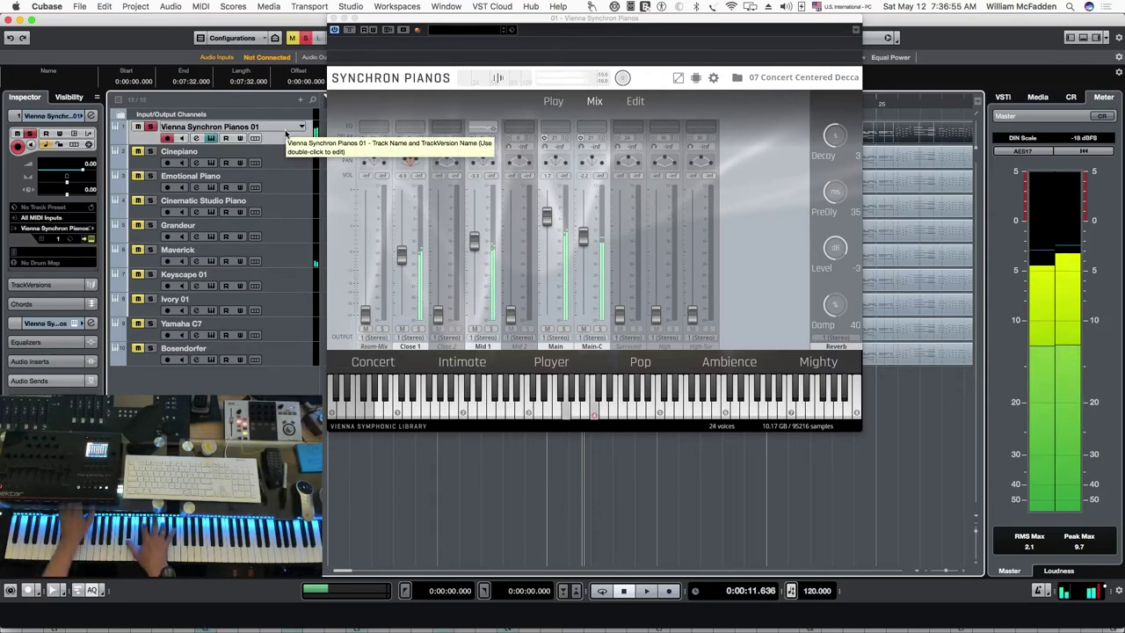
# Play Keyscape 01 live against Vienna Synchron Pianos 01, briefly checking the Keyscape instrument settings before returning to the Vienna track.
pyautogui.click(277, 281)
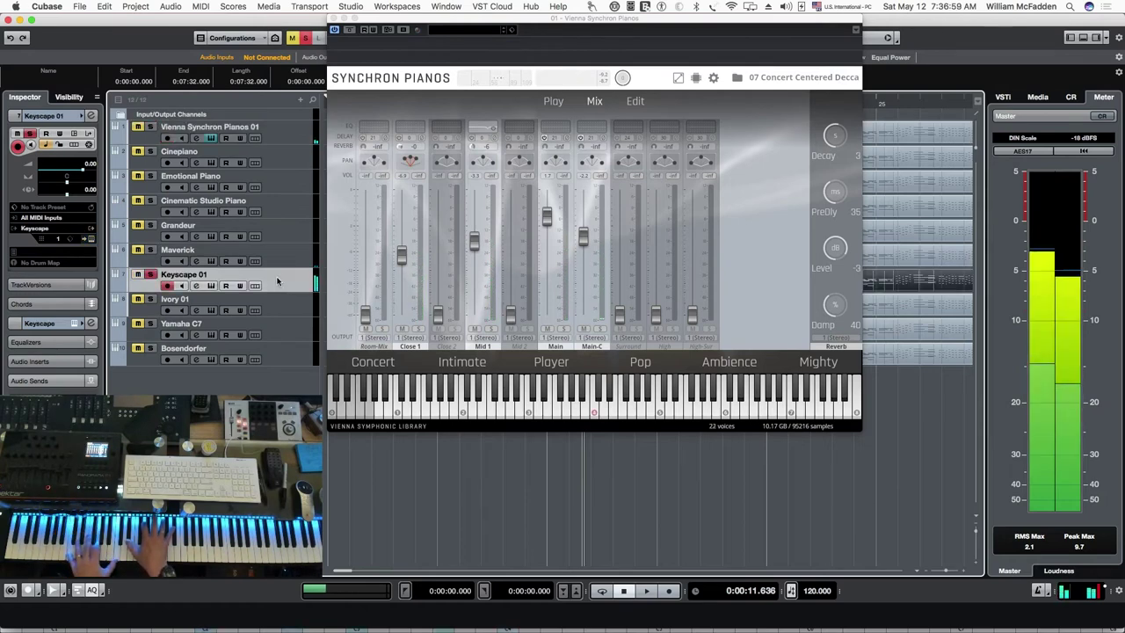
pyautogui.click(212, 287)
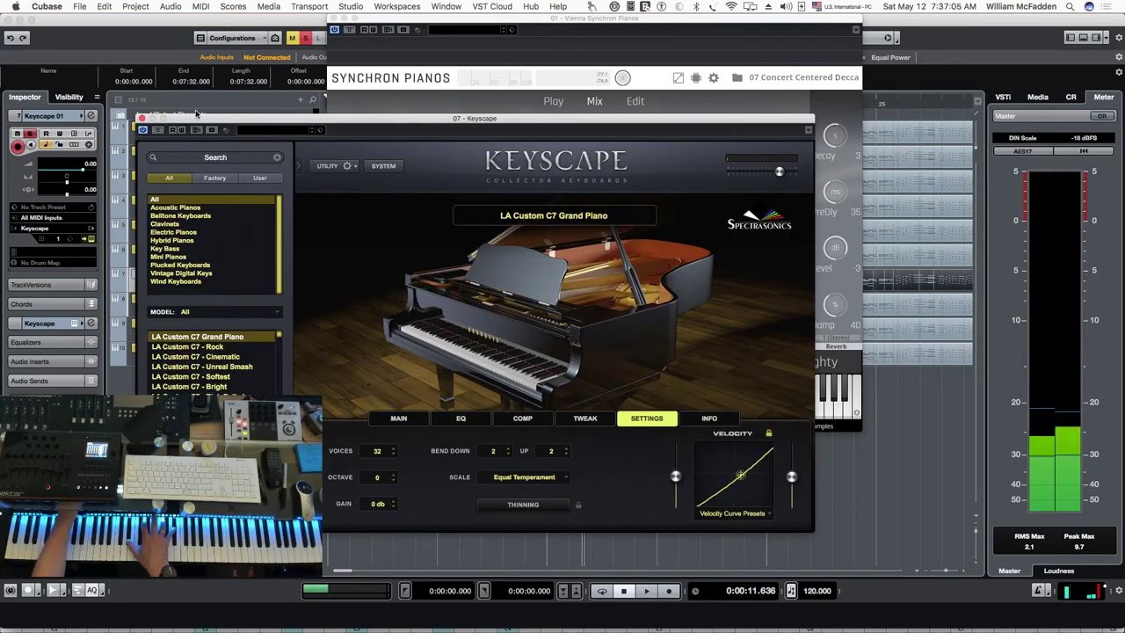
pyautogui.click(142, 118)
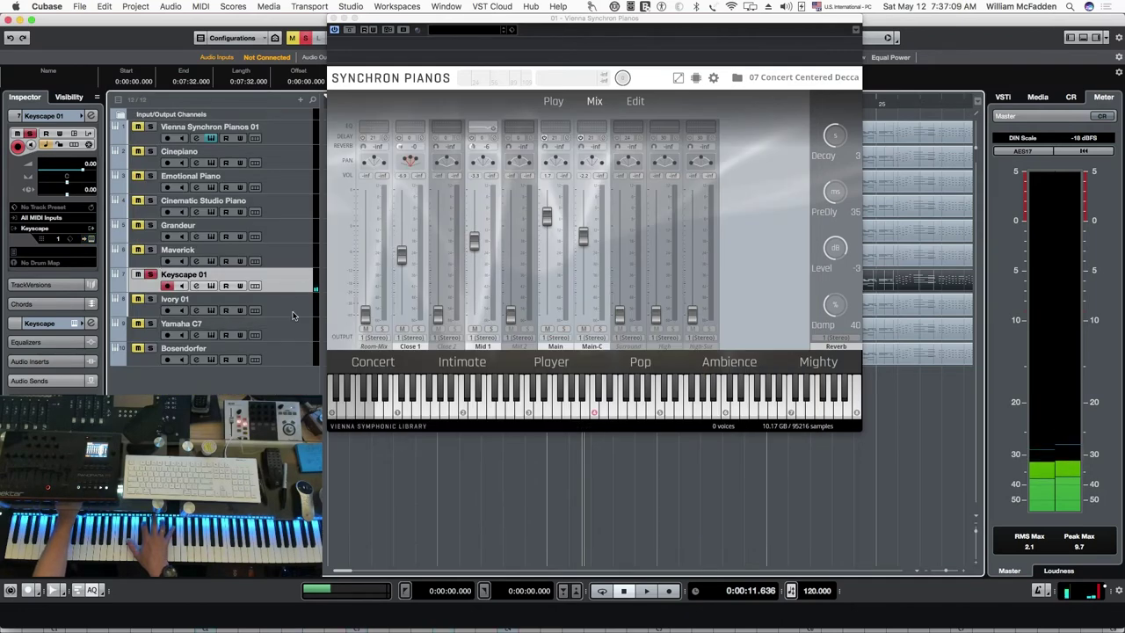
pyautogui.click(291, 138)
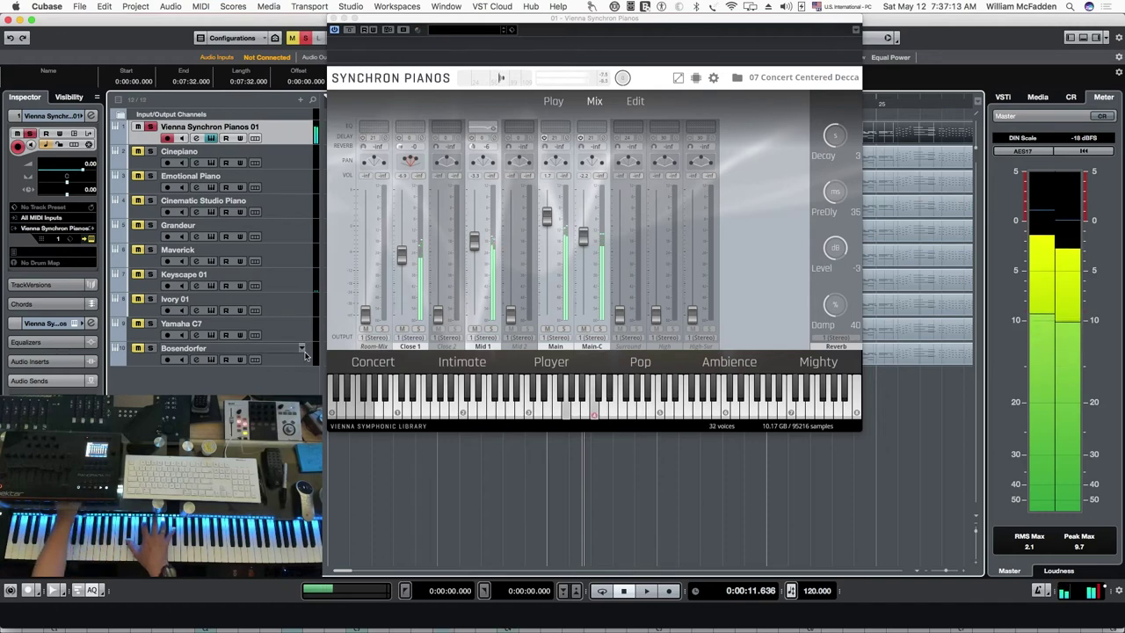
# Play Ivory 01 live with its instrument window open, and return to Vienna Synchron Pianos 01 for comparison.
pyautogui.click(290, 309)
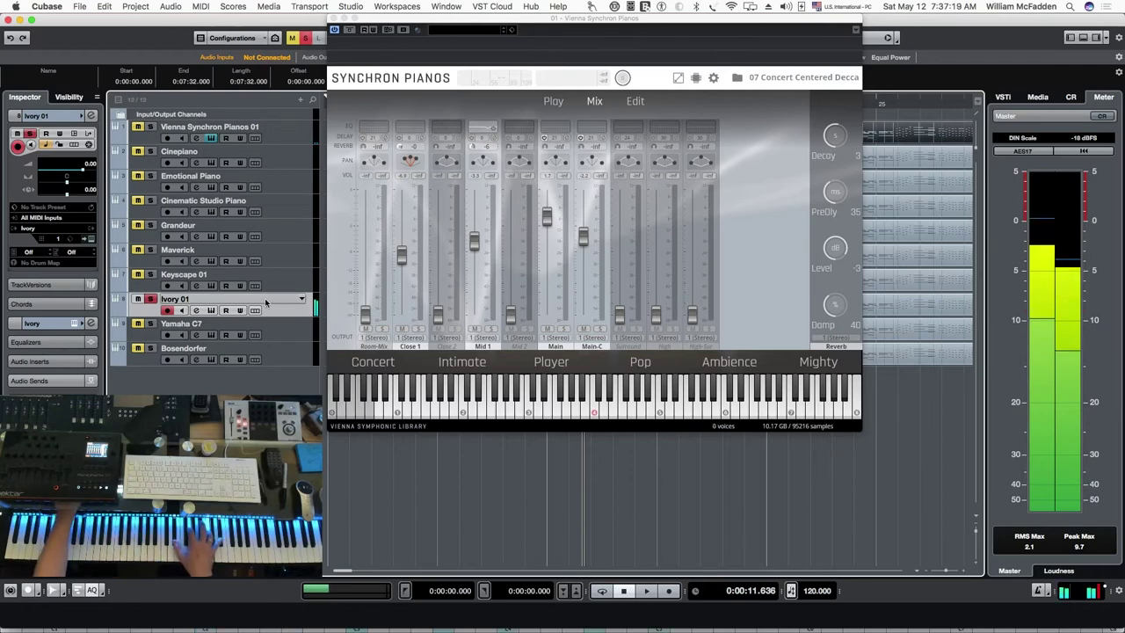
pyautogui.click(211, 311)
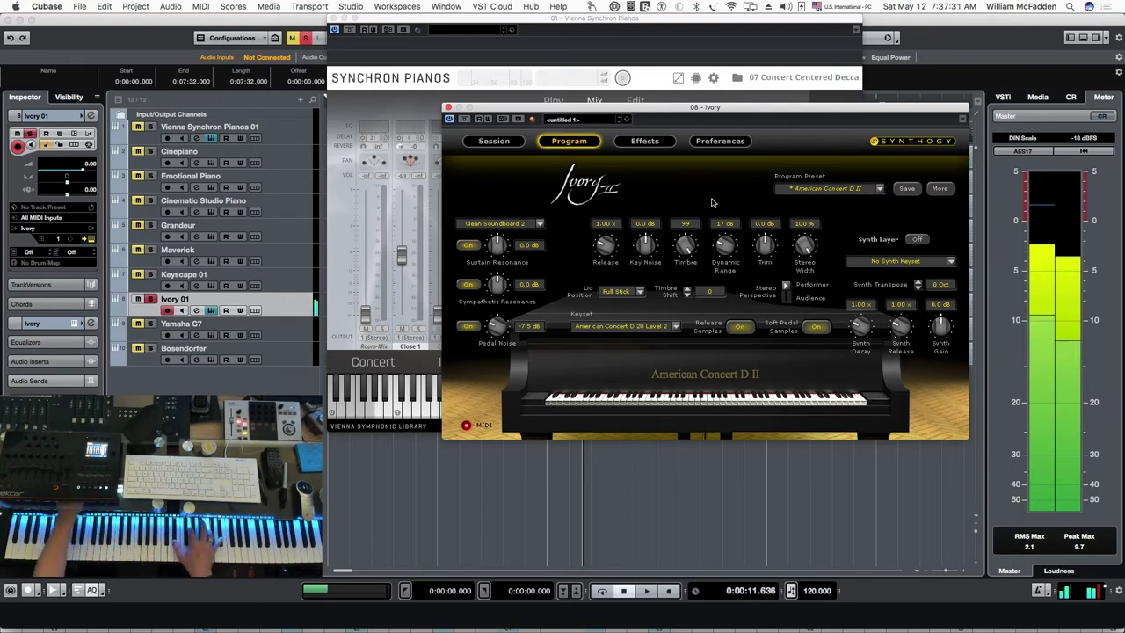
pyautogui.click(283, 135)
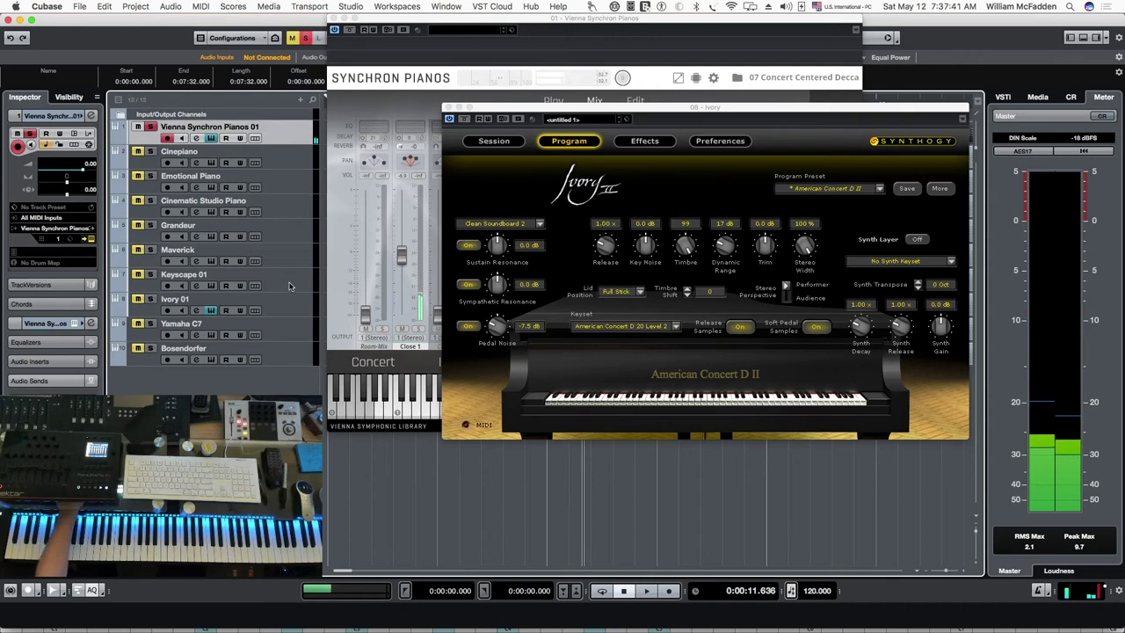
# Compare Yamaha C7 twice with Vienna Synchron Pianos 01 in live playing, briefly checking its Quantum Leap Pianos instrument, and end on the Vienna track.
pyautogui.click(286, 335)
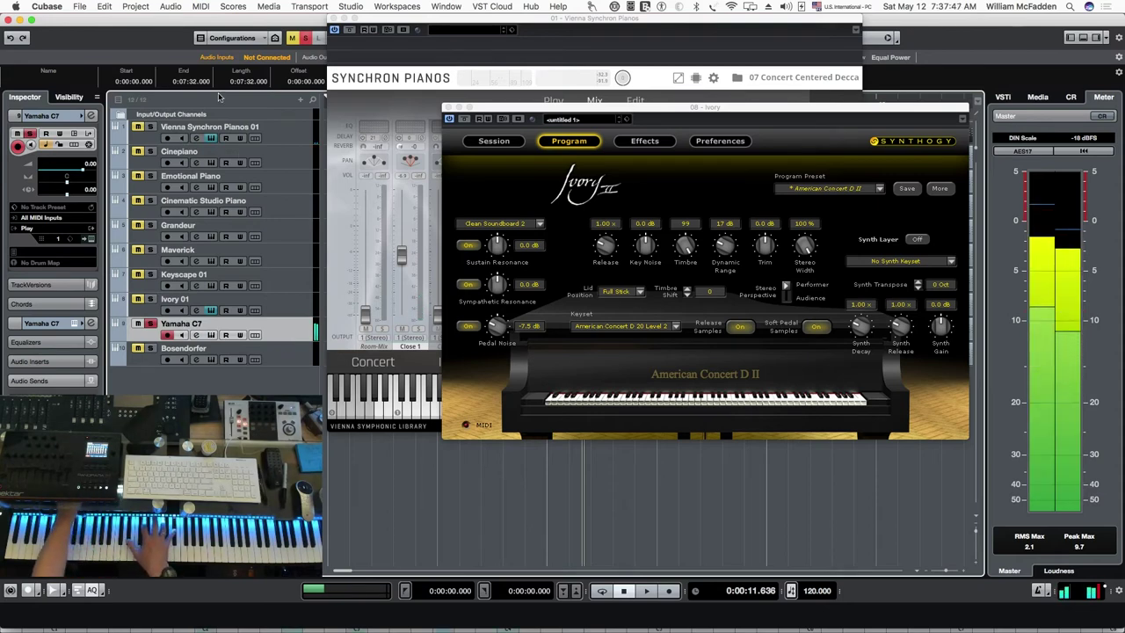
pyautogui.click(286, 135)
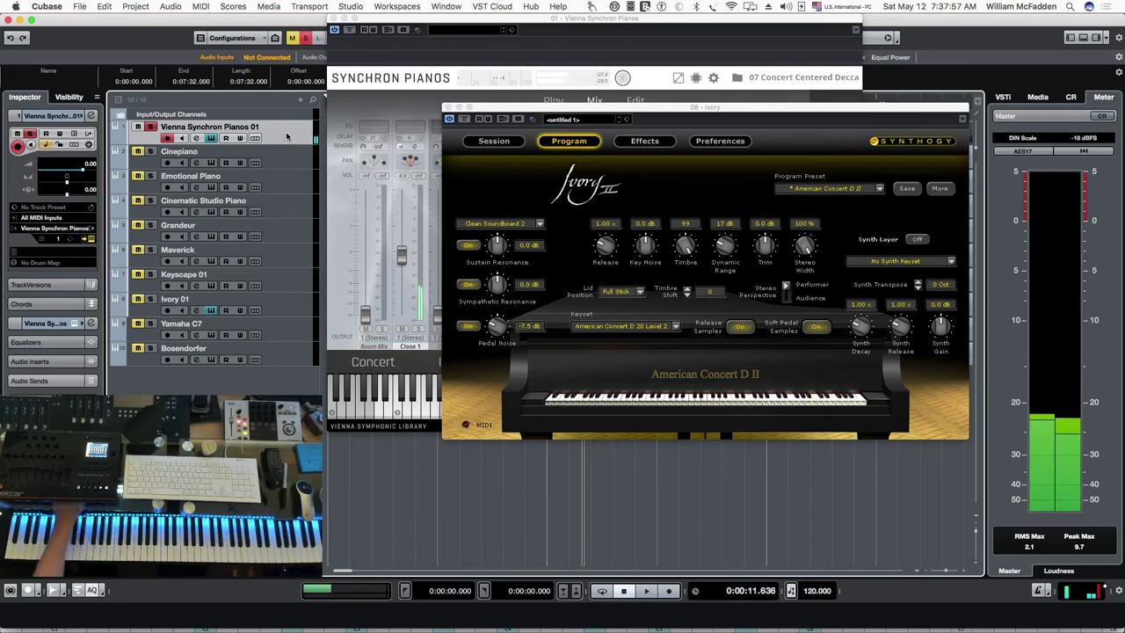
pyautogui.click(290, 338)
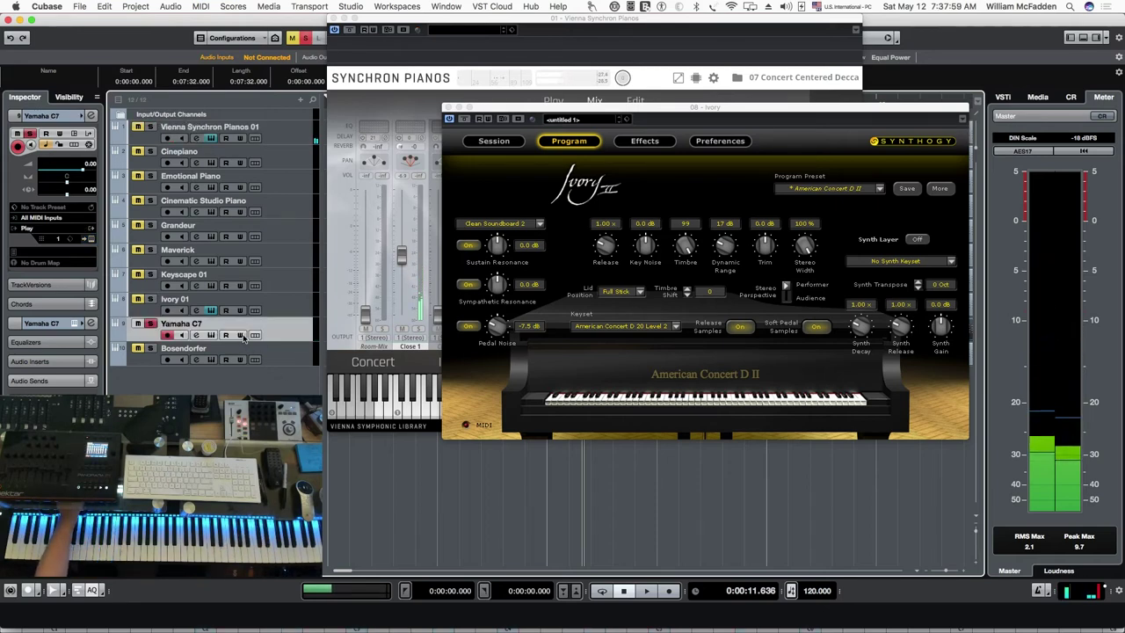
pyautogui.click(212, 336)
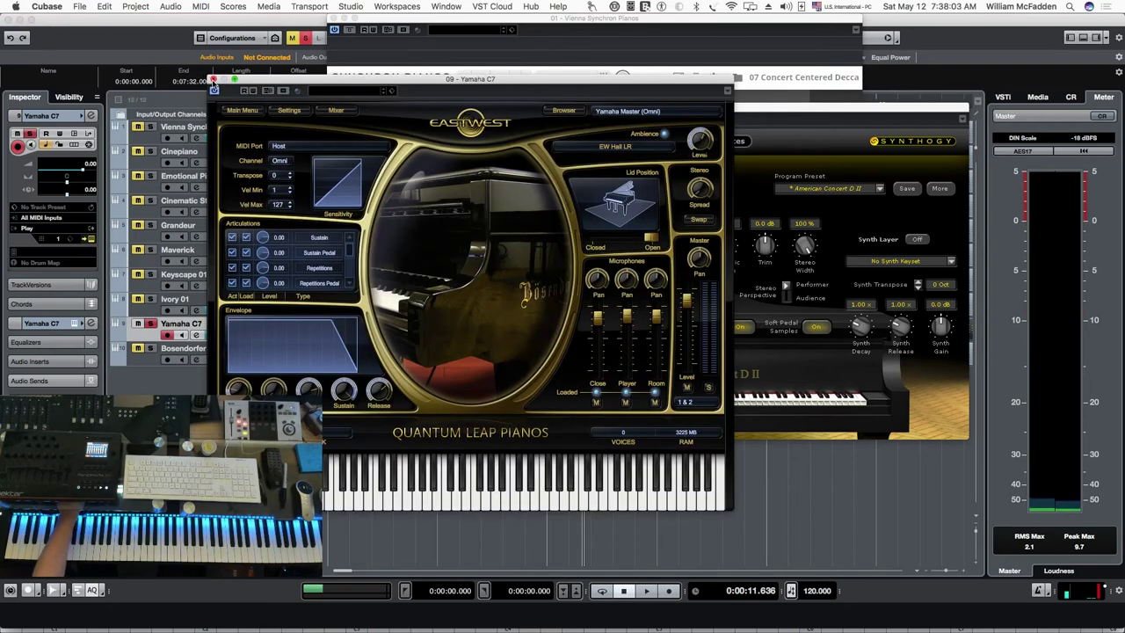
pyautogui.click(212, 80)
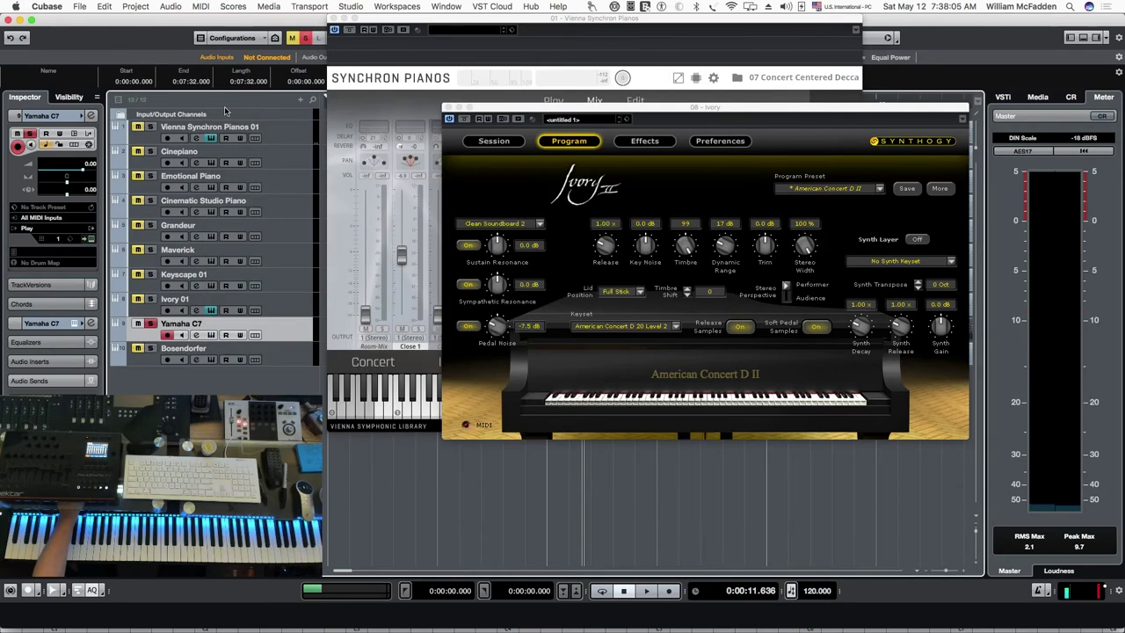
pyautogui.click(290, 138)
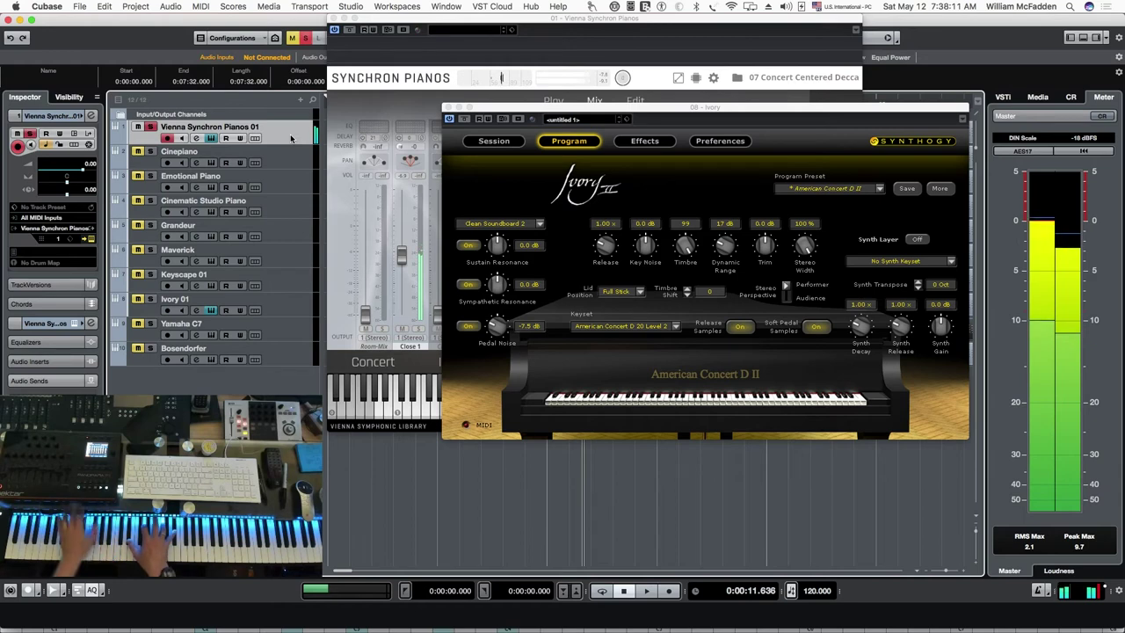
# Play Bosendorfer live against Vienna Synchron Pianos 01, return to the Vienna track and close the Ivory instrument window.
pyautogui.click(284, 360)
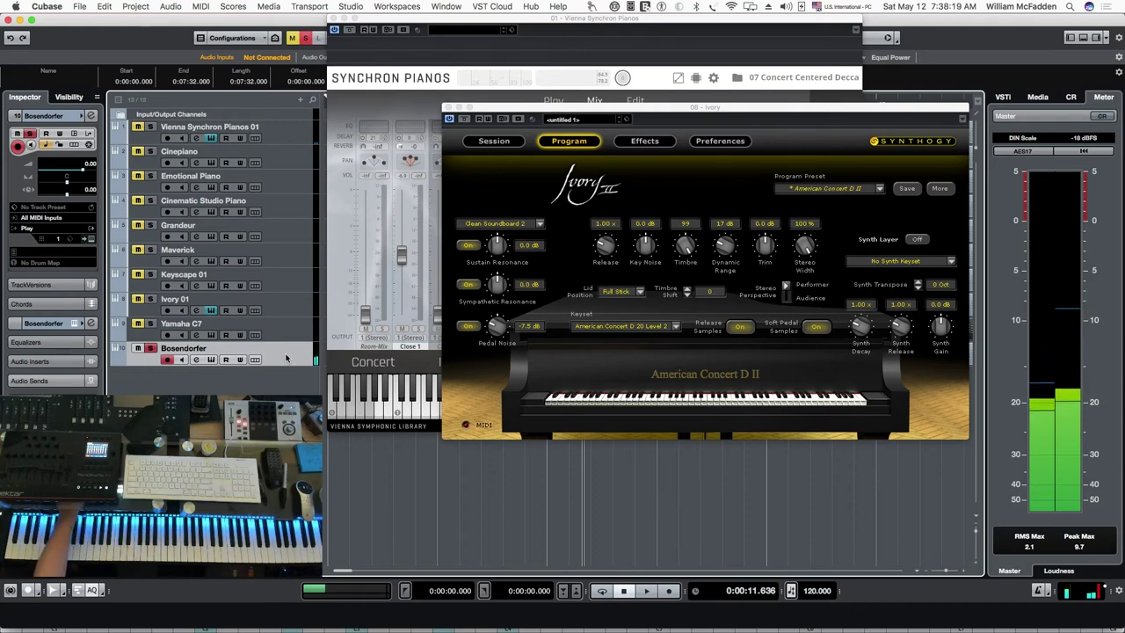
pyautogui.click(282, 138)
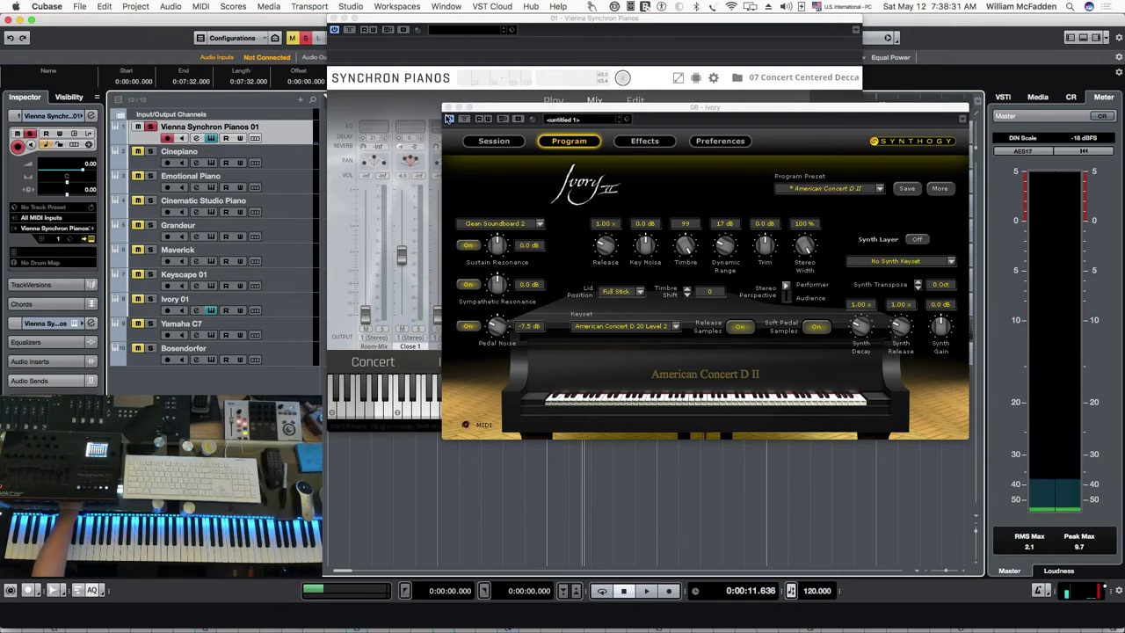
pyautogui.click(448, 107)
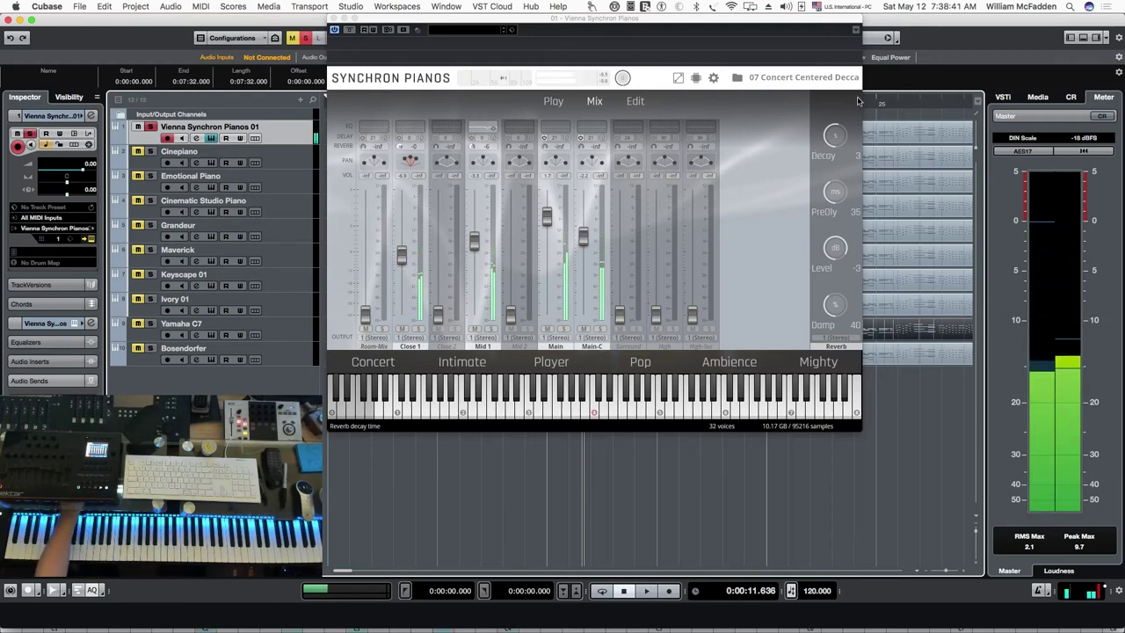
# Examine the Factory presets in the Synchron Pianos preset browser, collapse the Factory folder and hide the browser.
pyautogui.click(779, 79)
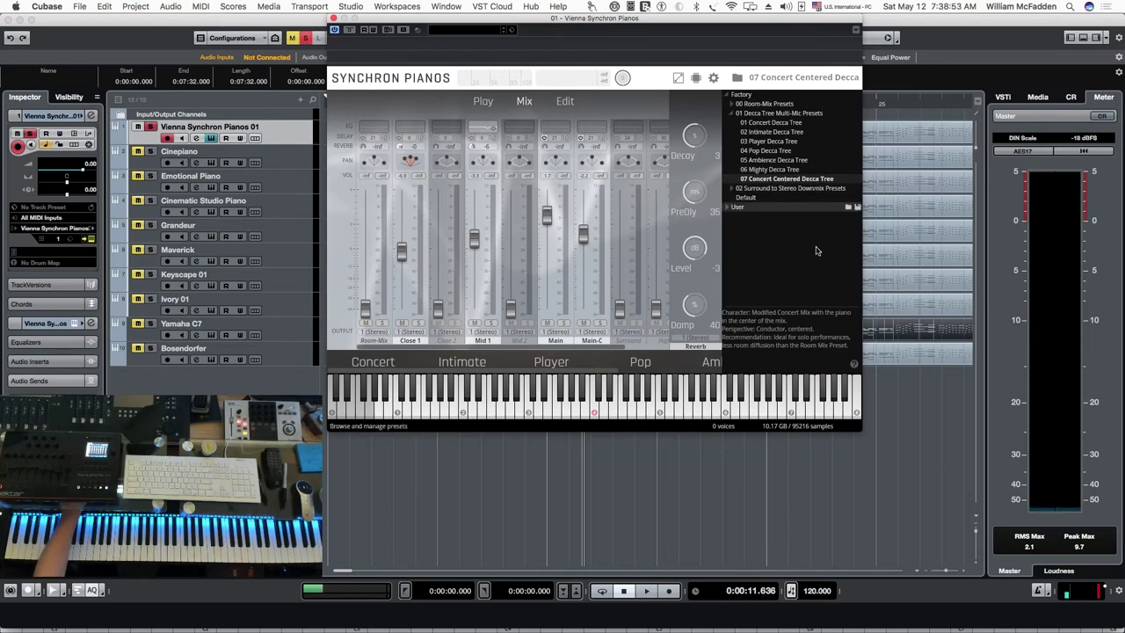
pyautogui.click(741, 95)
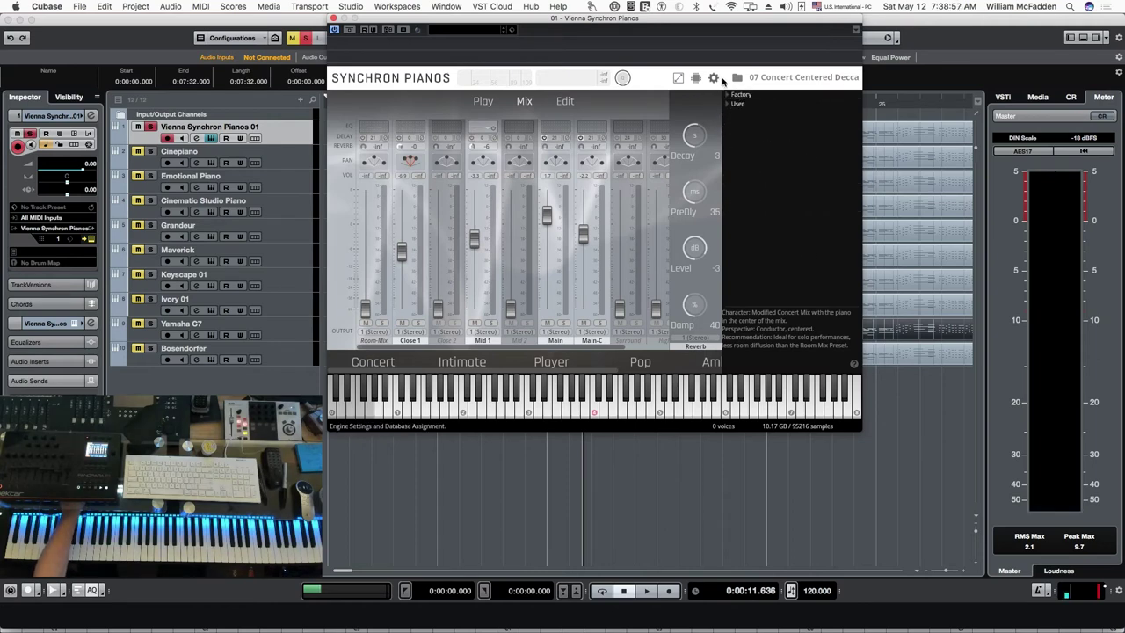
pyautogui.click(771, 81)
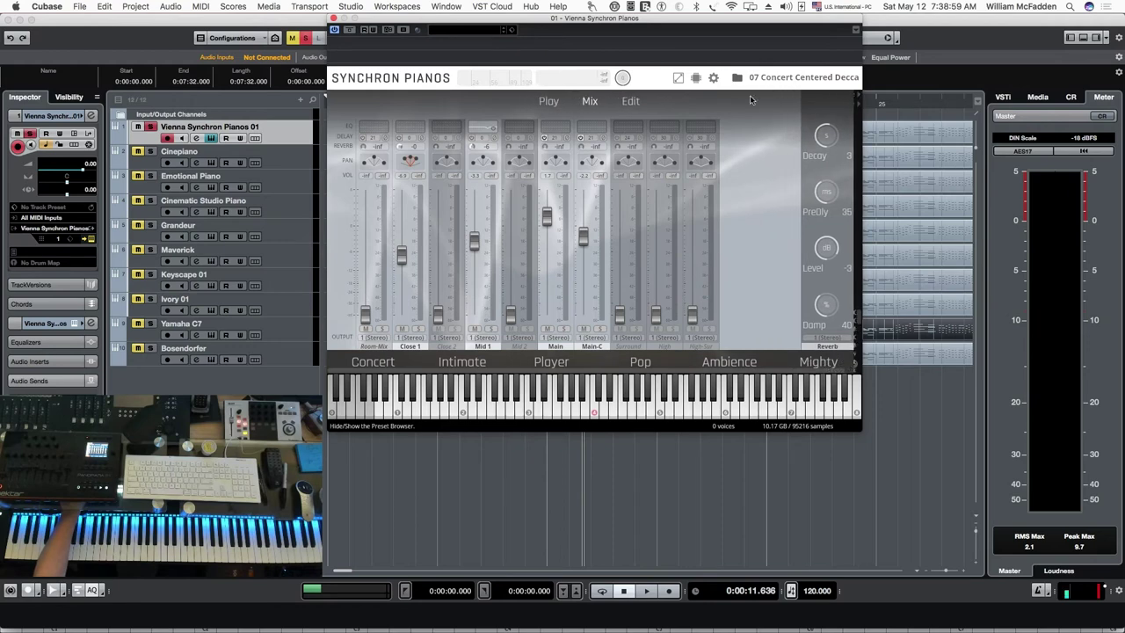